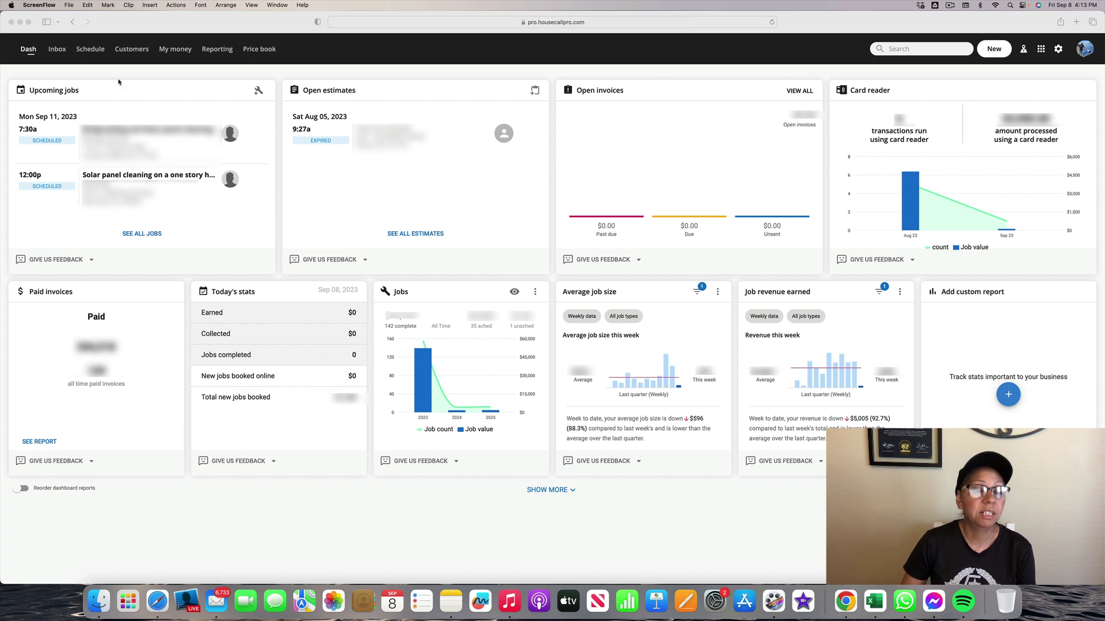
Create a job in the Sunday Sep 10 2023 8:00am slot of the schedule.
{"action": "left_click", "coordinate": [91, 53]}
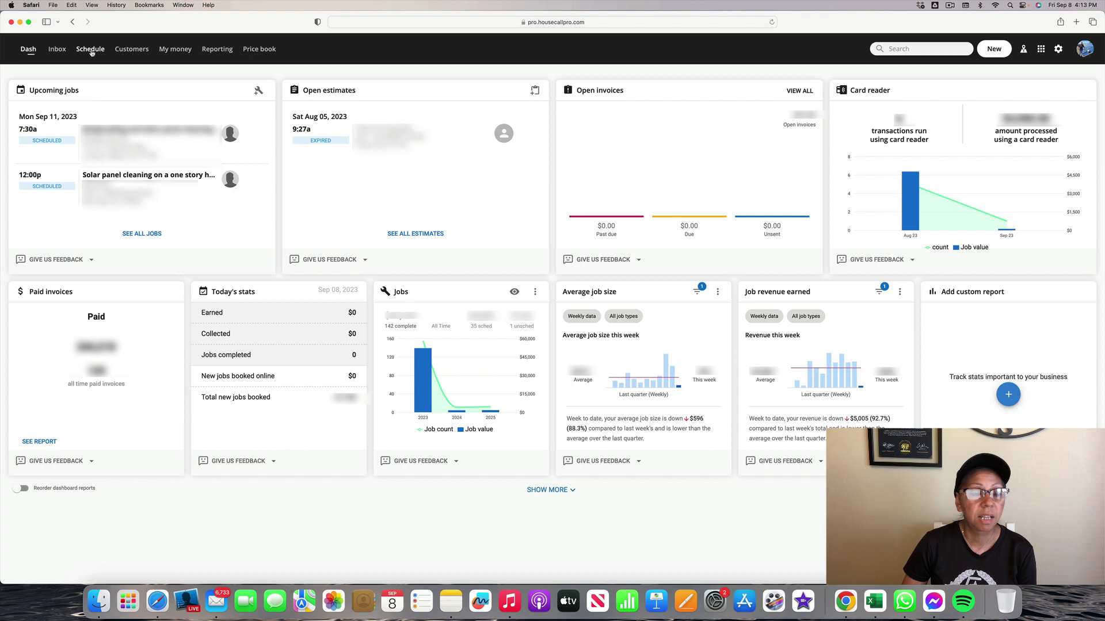
{"action": "left_click", "coordinate": [91, 50]}
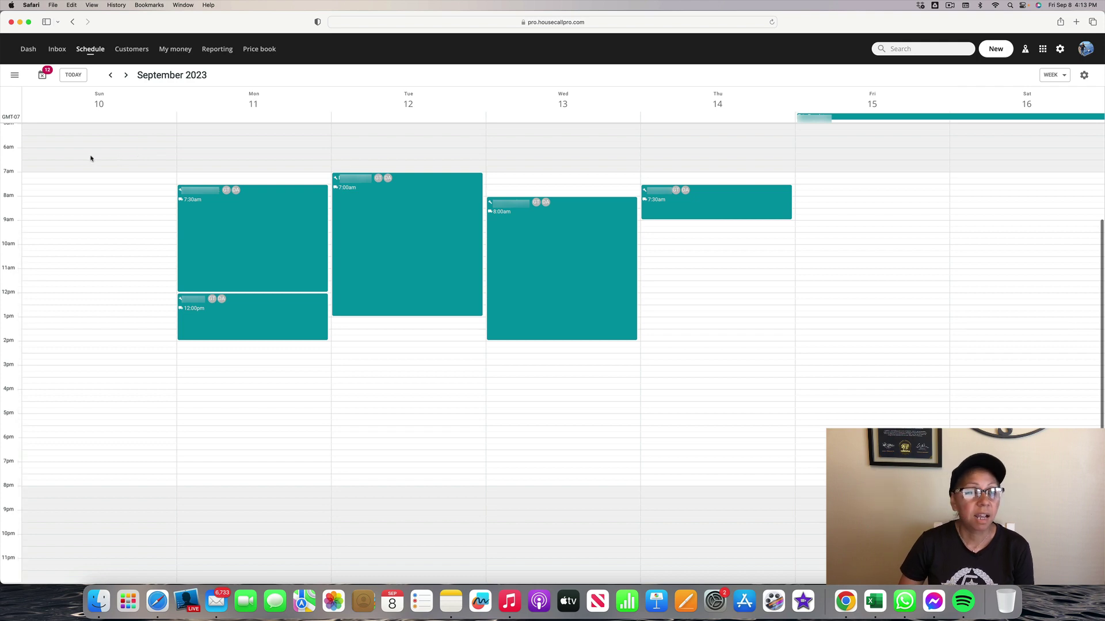
{"action": "left_click", "coordinate": [32, 203]}
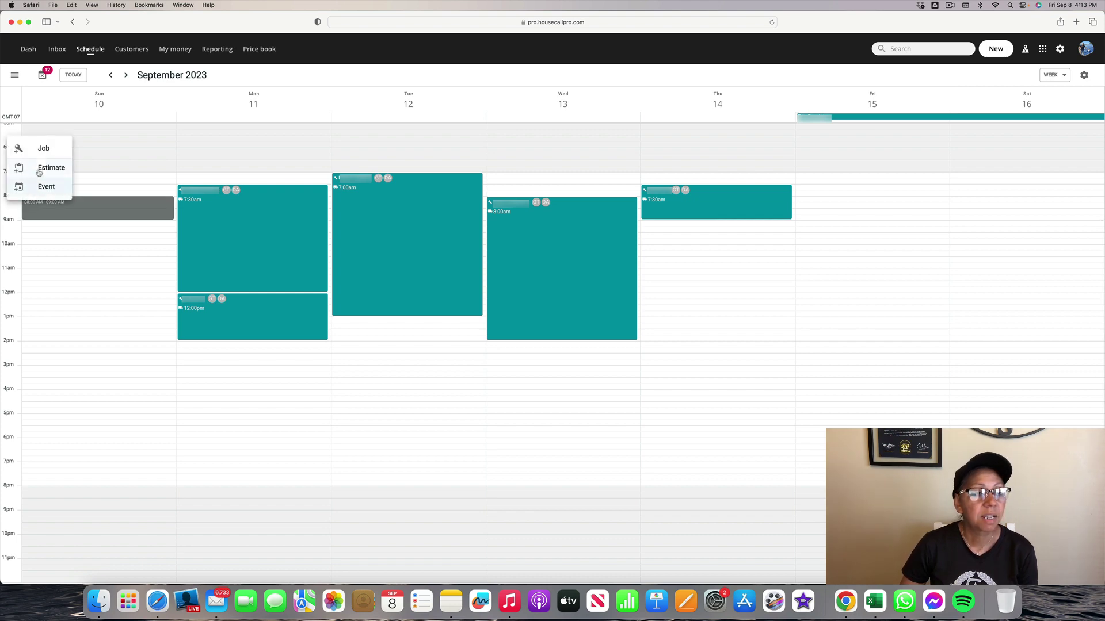
{"action": "left_click", "coordinate": [39, 148]}
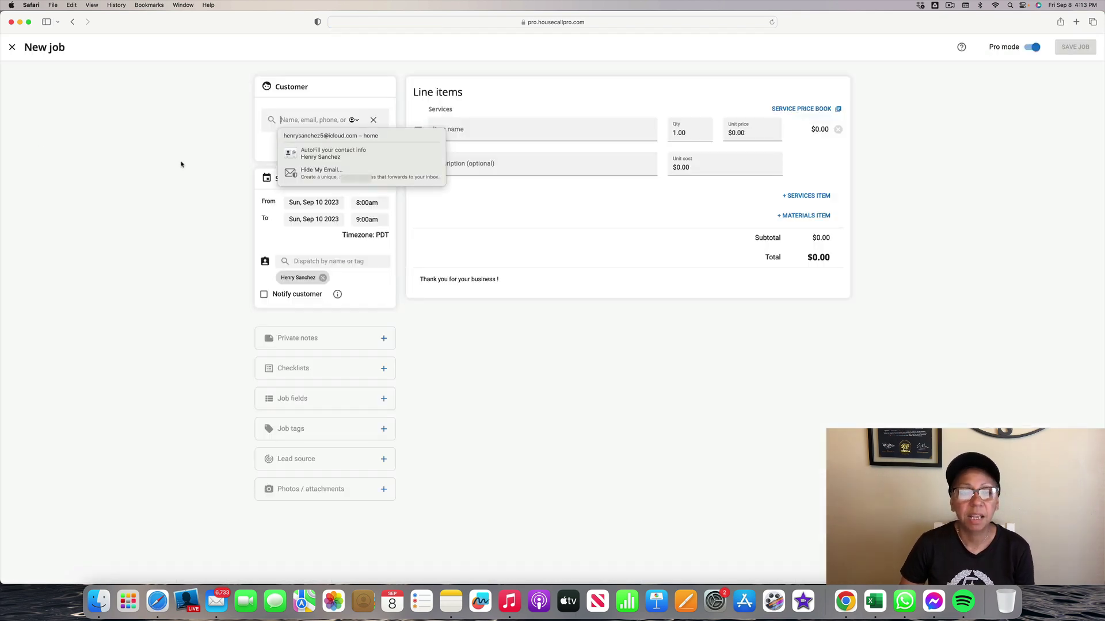
Add a new customer, entering their first name, last name and mobile phone number.
{"action": "left_click", "coordinate": [420, 349]}
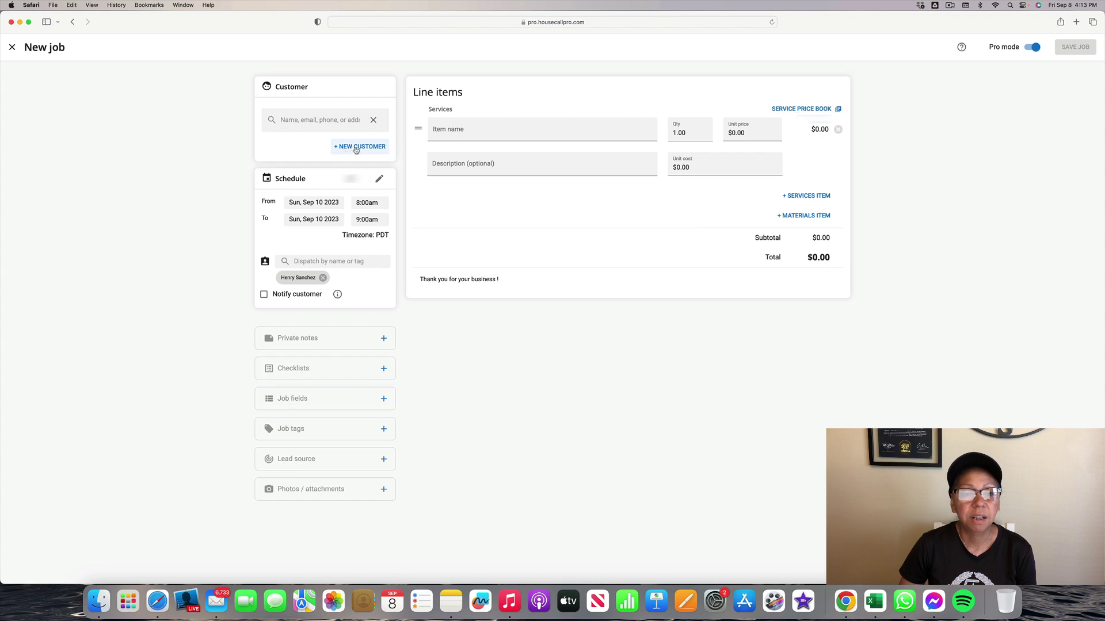
{"action": "left_click", "coordinate": [356, 148]}
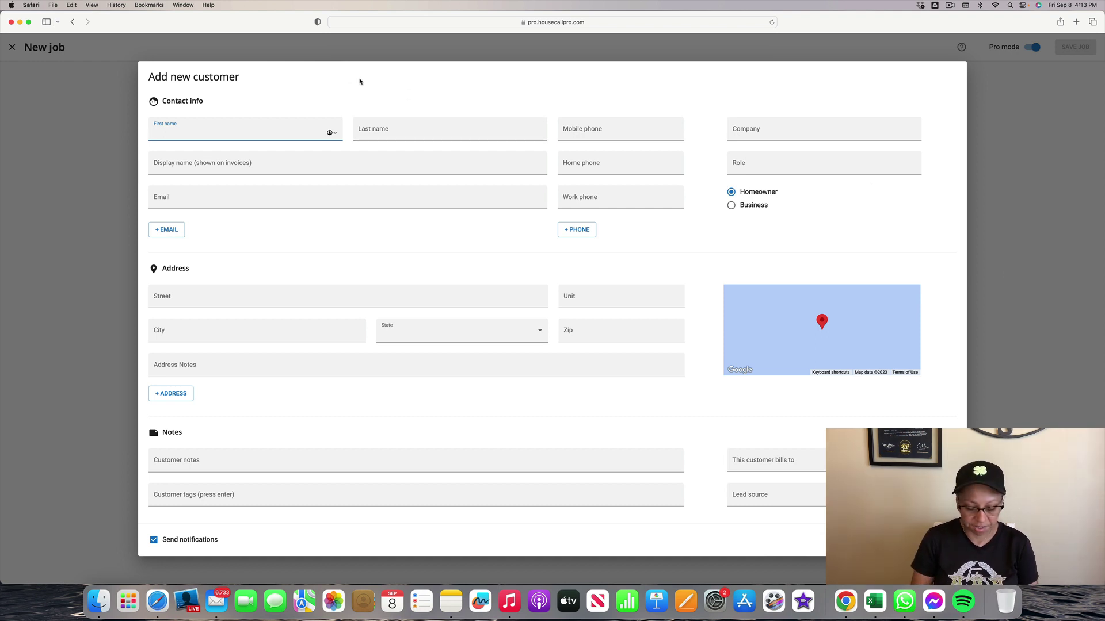
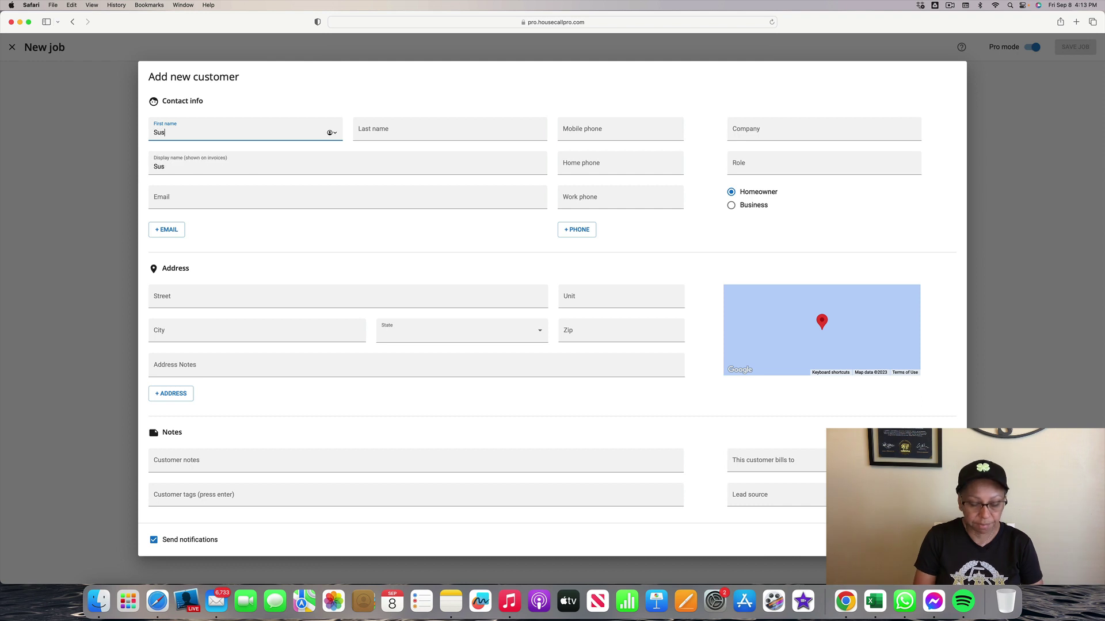
{"action": "left_click", "coordinate": [449, 132]}
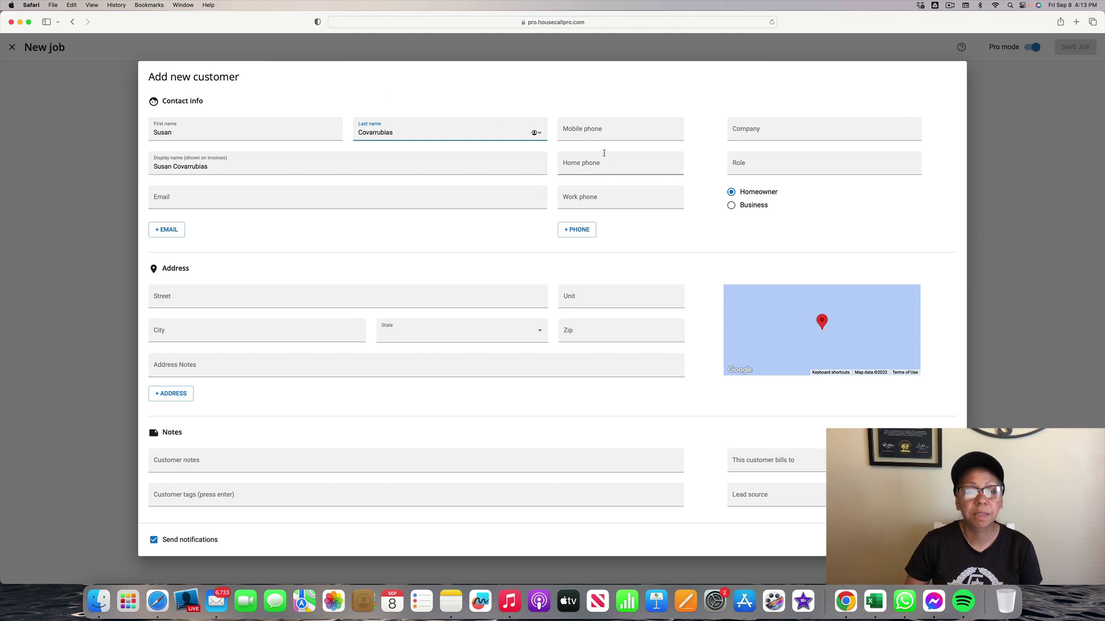
{"action": "left_click", "coordinate": [595, 130]}
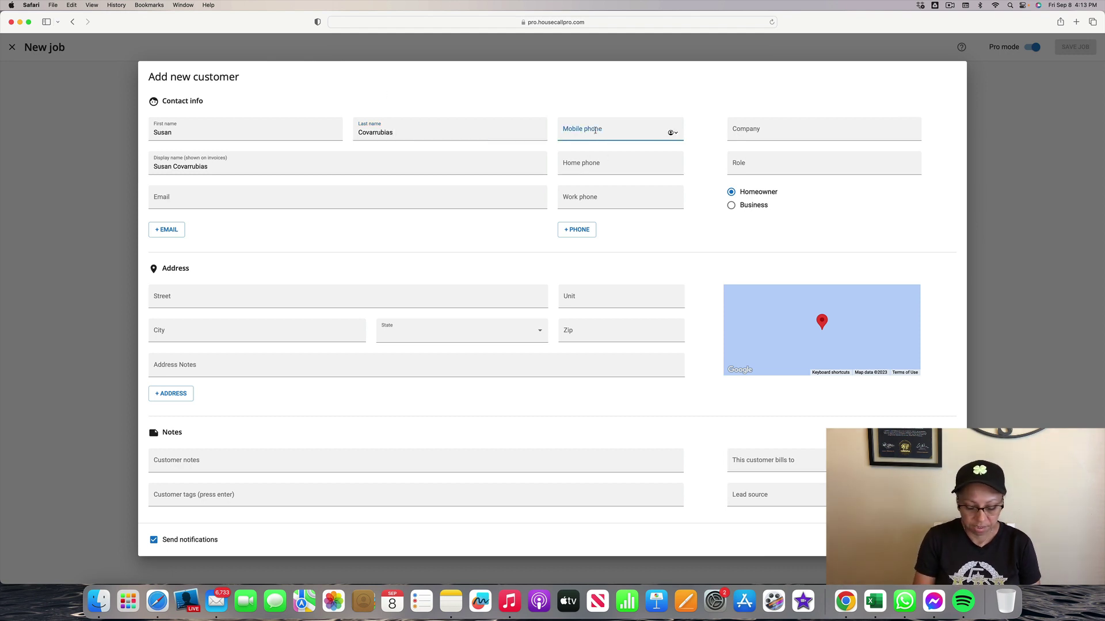
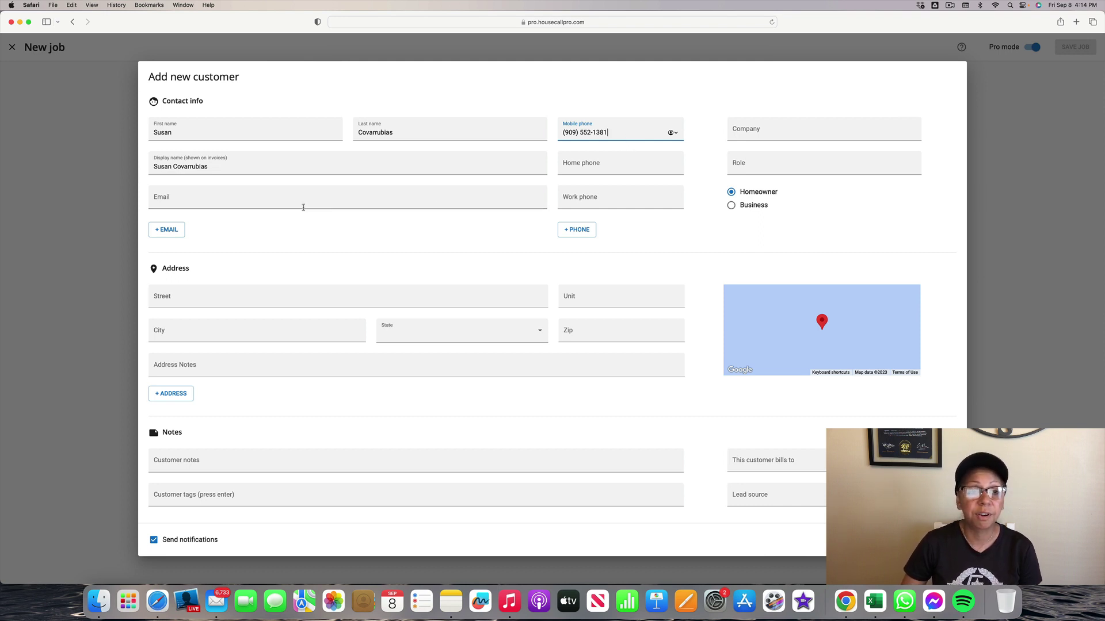
Enter the customer's e-mail address, correcting the misspelled domain ending.
{"action": "left_click", "coordinate": [244, 201]}
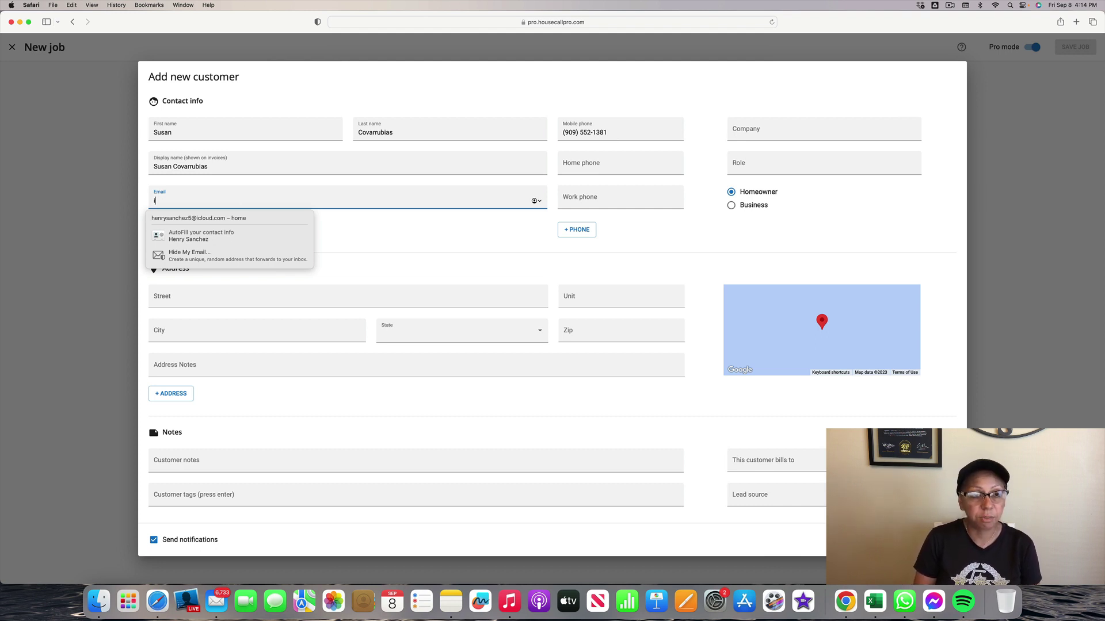
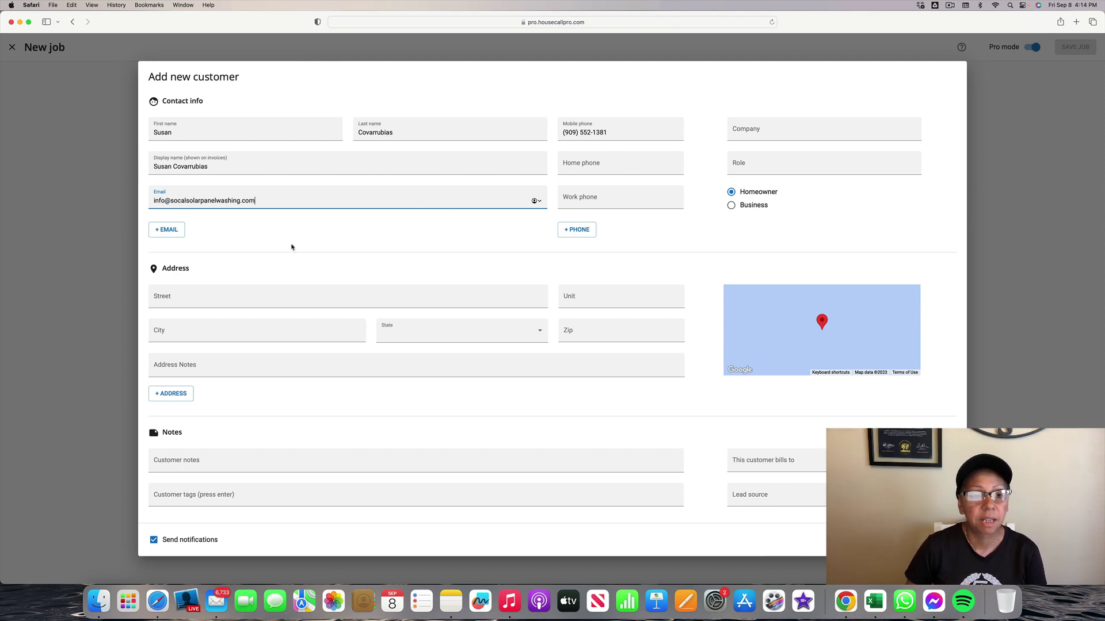
Enter the customer's street address and accept the suggestion that fills city, state and zip.
{"action": "left_click", "coordinate": [173, 297]}
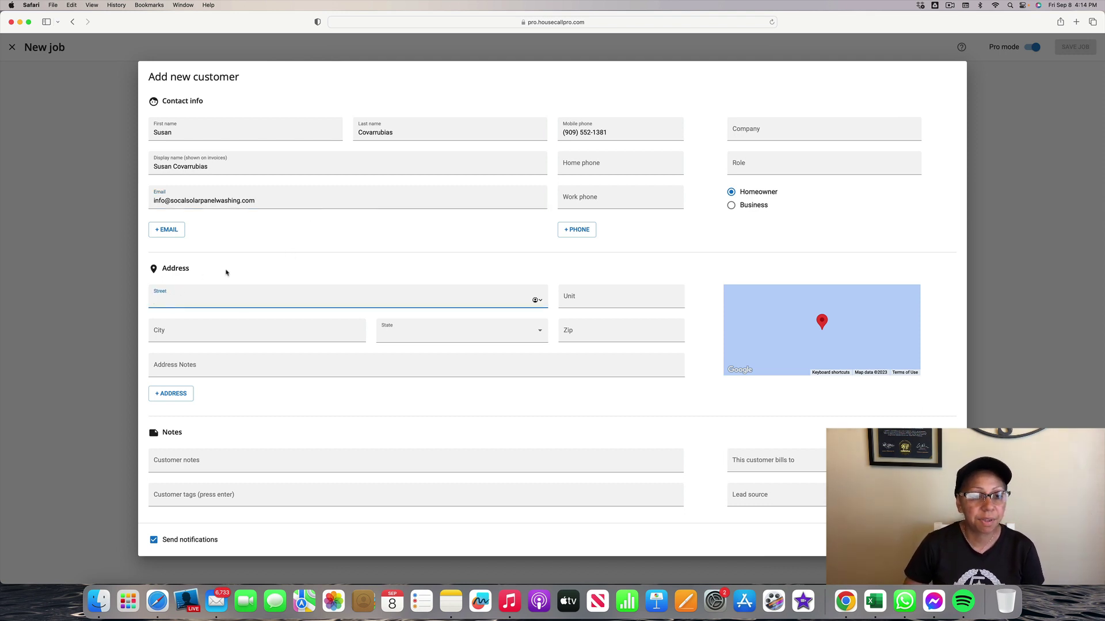
{"action": "type", "text": "2552"}
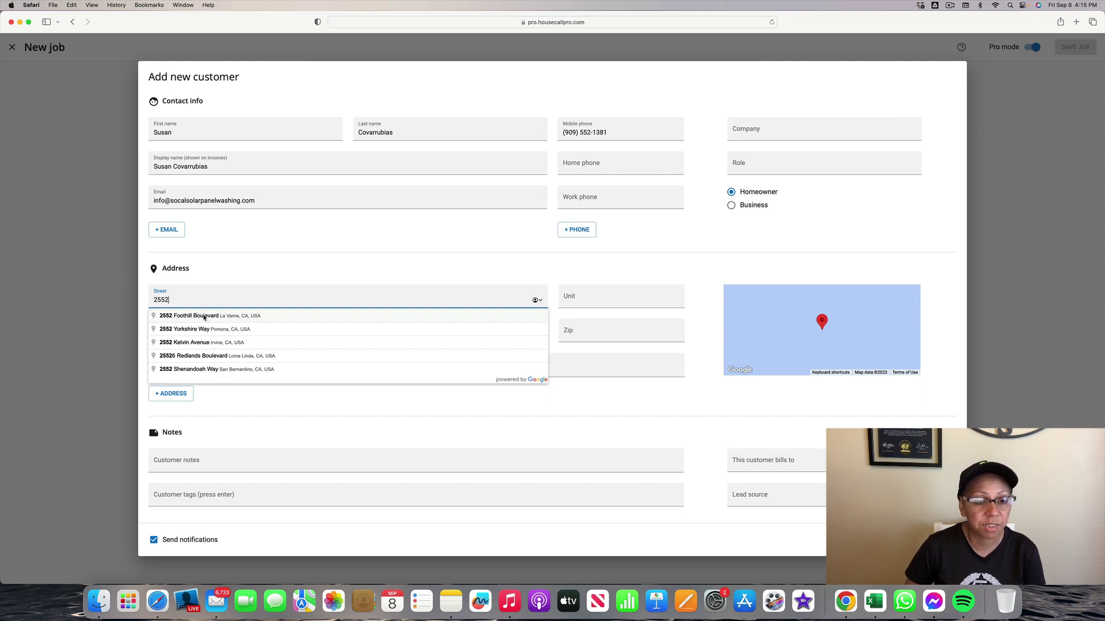
{"action": "left_click", "coordinate": [203, 317]}
{"action": "scroll", "coordinate": [522, 364], "scroll_direction": "down", "scroll_amount": 1}
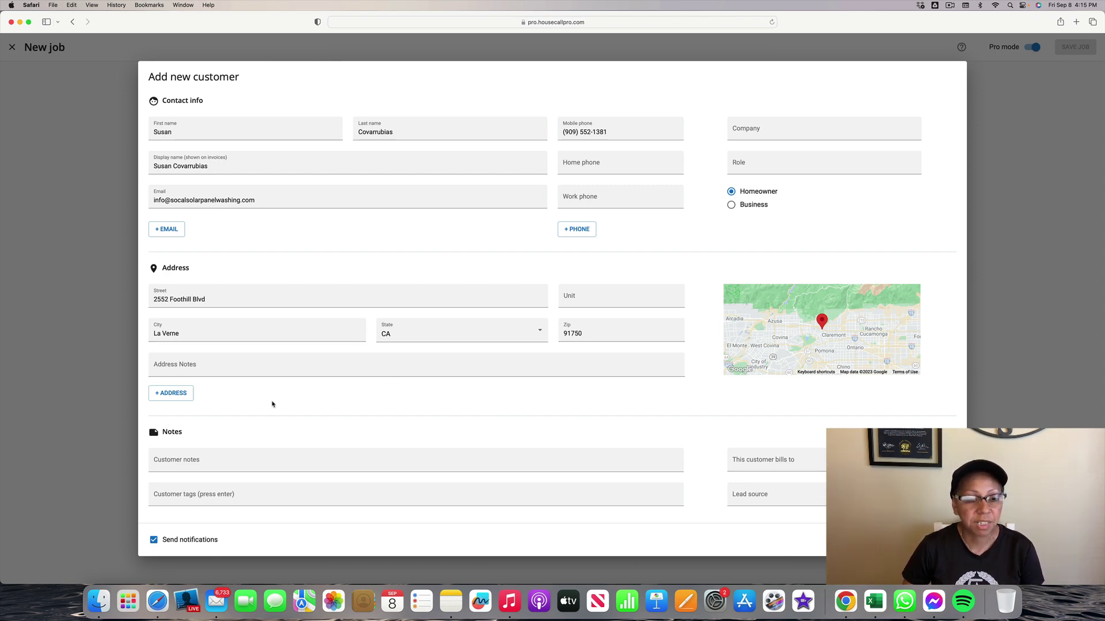
{"action": "scroll", "coordinate": [271, 403], "scroll_direction": "down", "scroll_amount": 1}
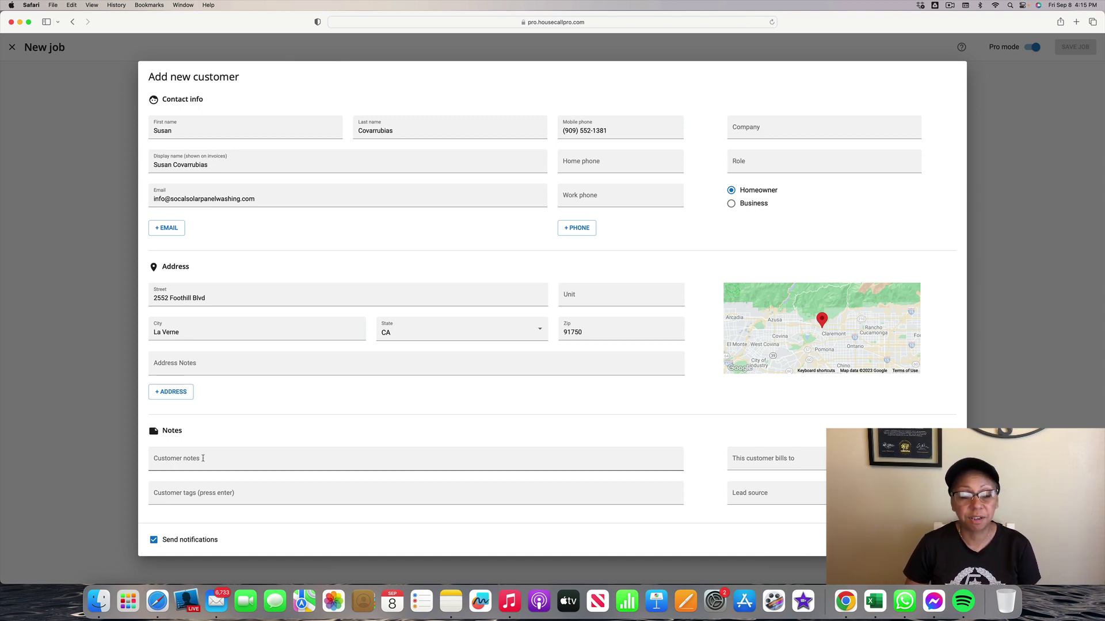
Add the note 'Customer said that they will leave the side gate open' and save the customer.
{"action": "left_click", "coordinate": [202, 458]}
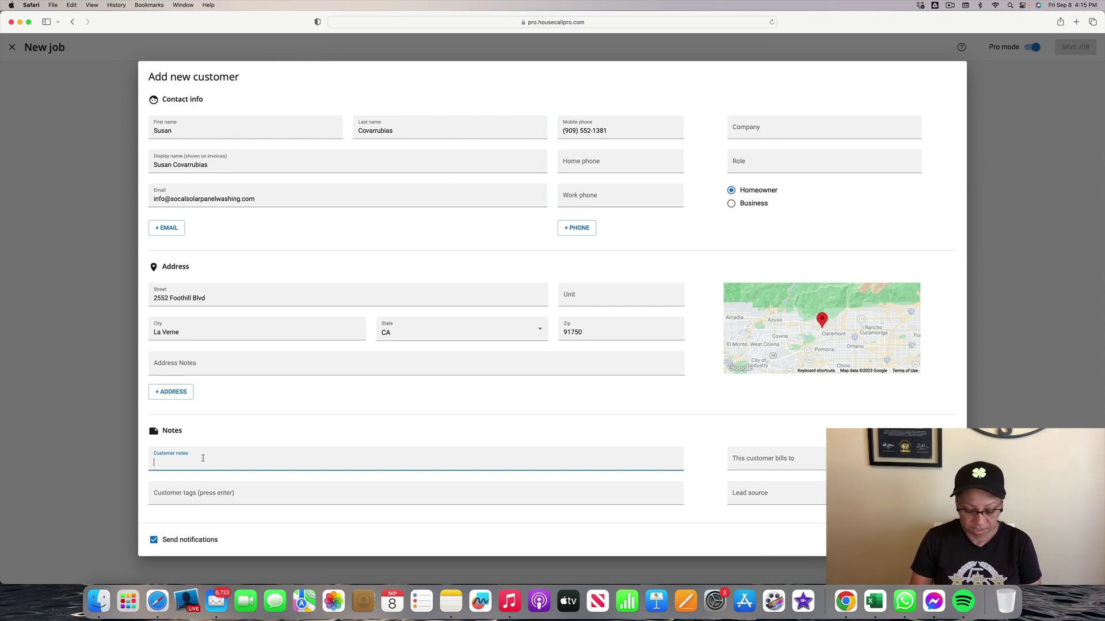
{"action": "type", "text": "Customer ssa"}
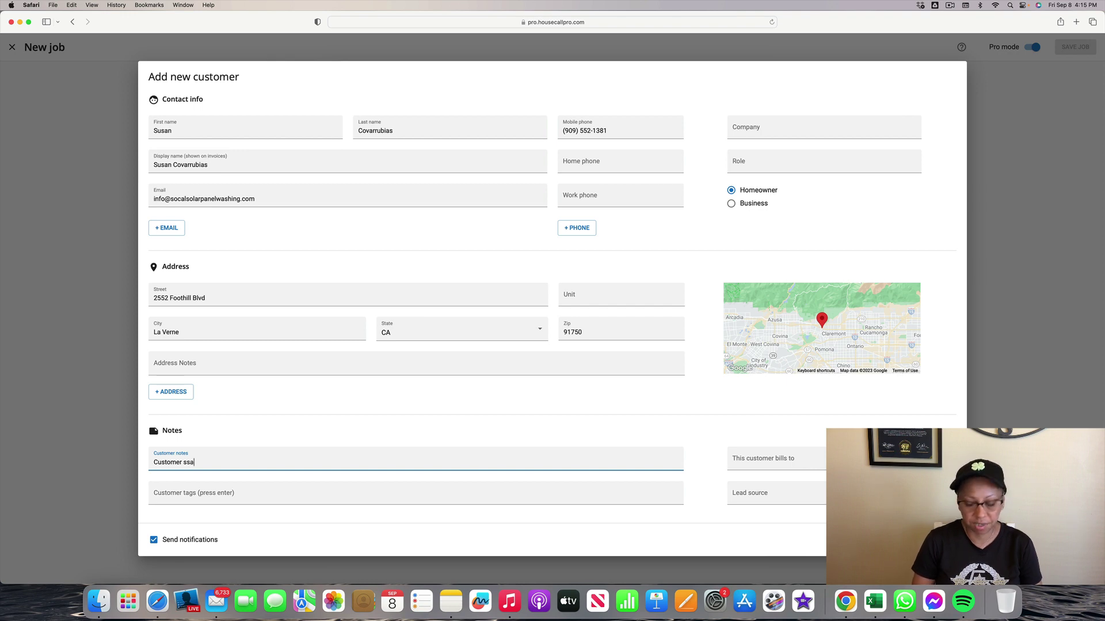
{"action": "key", "text": "BackSpace"}
{"action": "type", "text": "said"}
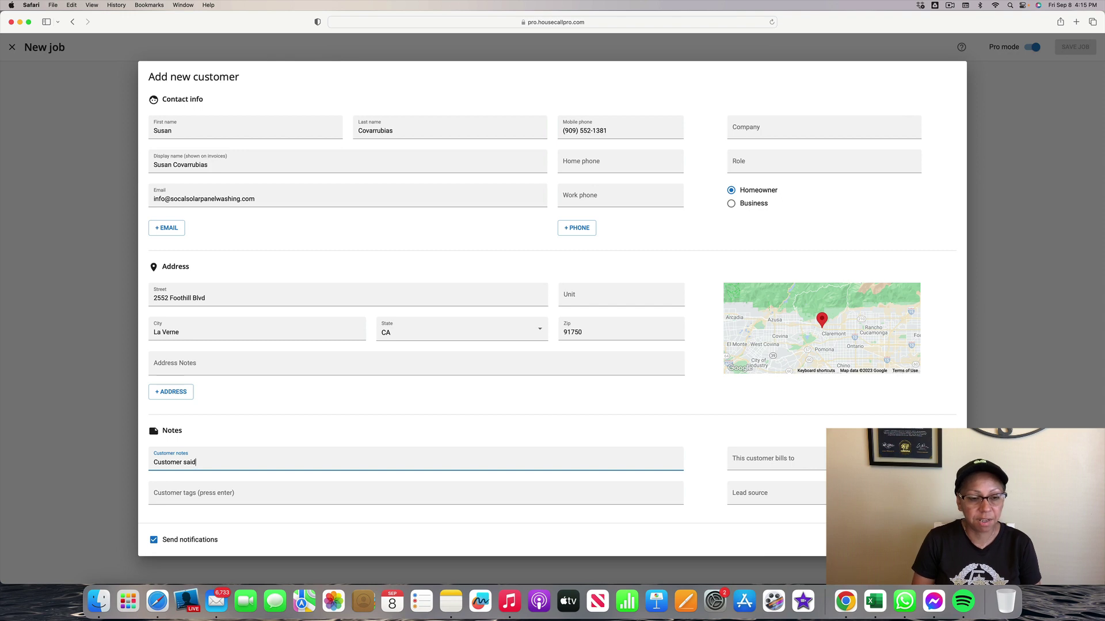
{"action": "type", "text": " that they w"}
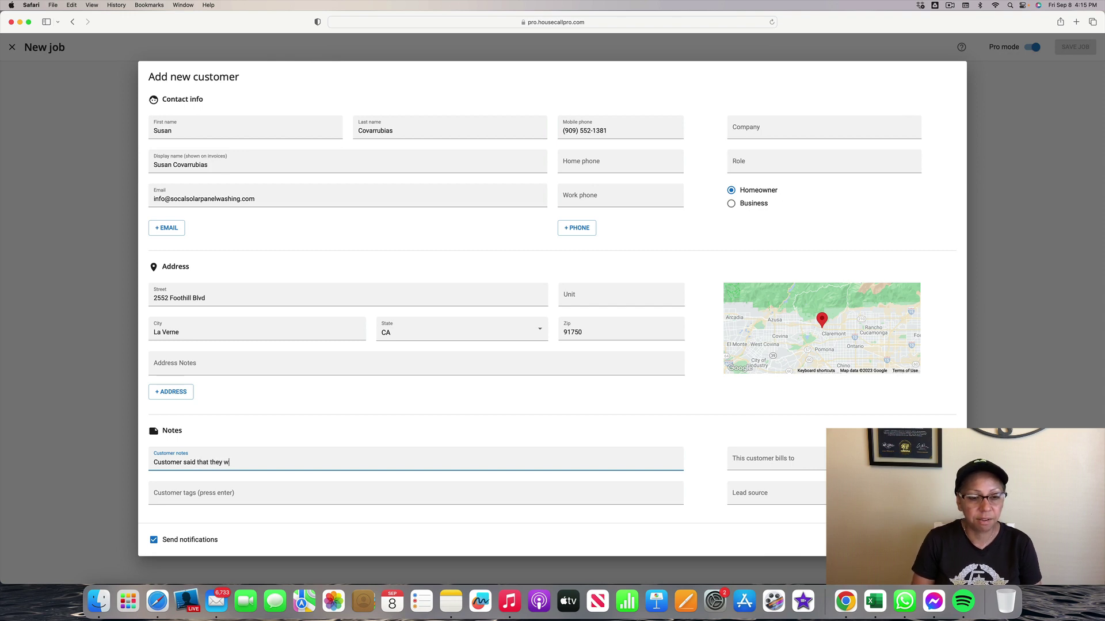
{"action": "type", "text": "ill leave "}
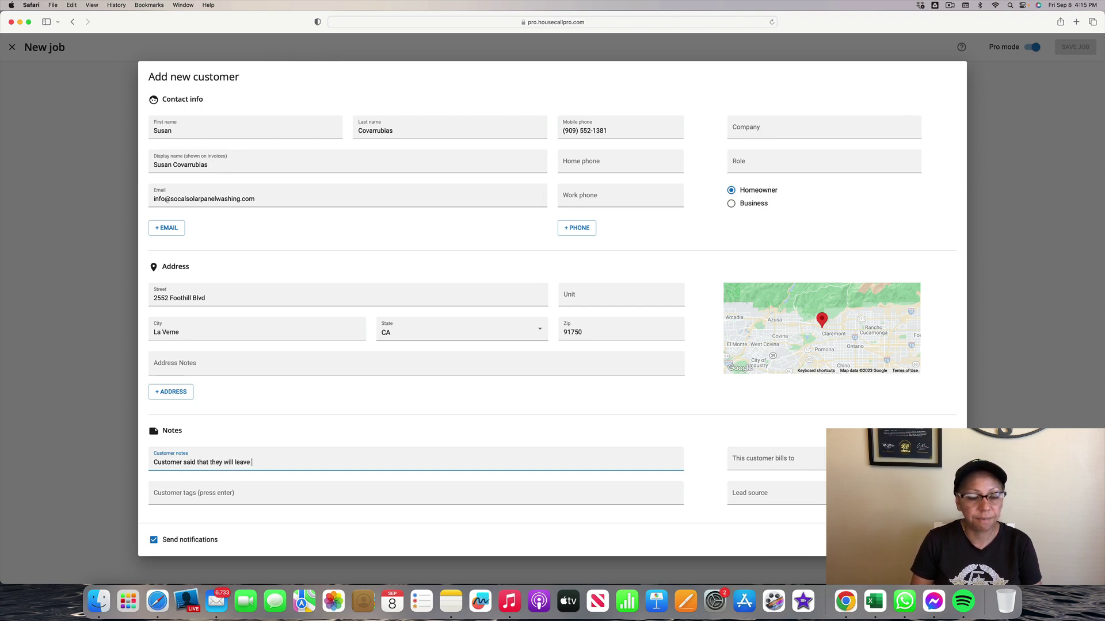
{"action": "type", "text": "the side gate open"}
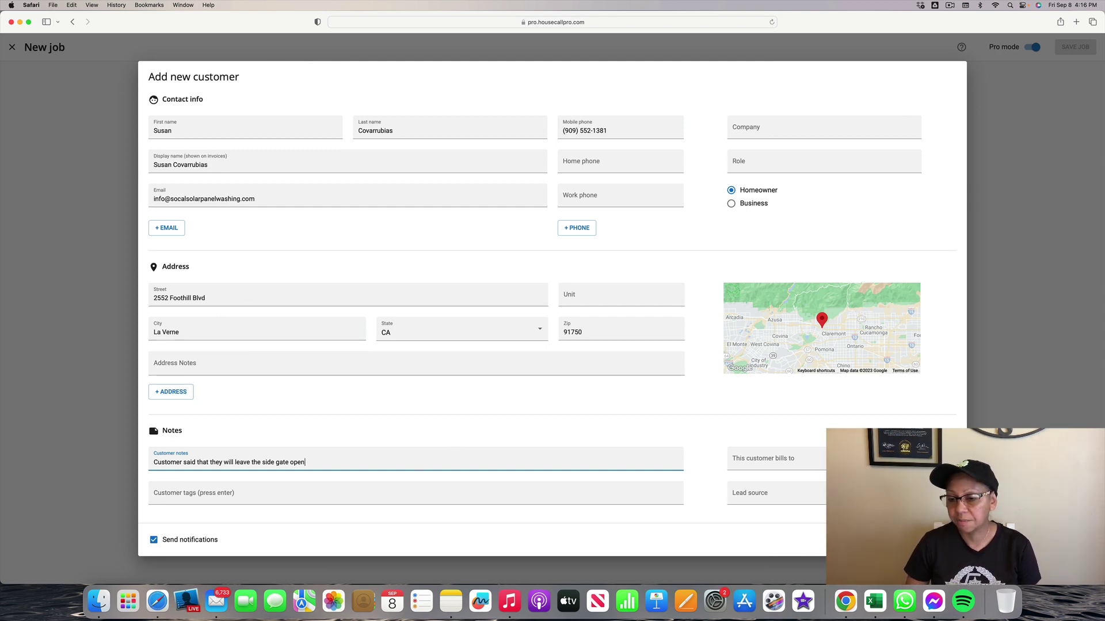
{"action": "key", "text": "Return"}
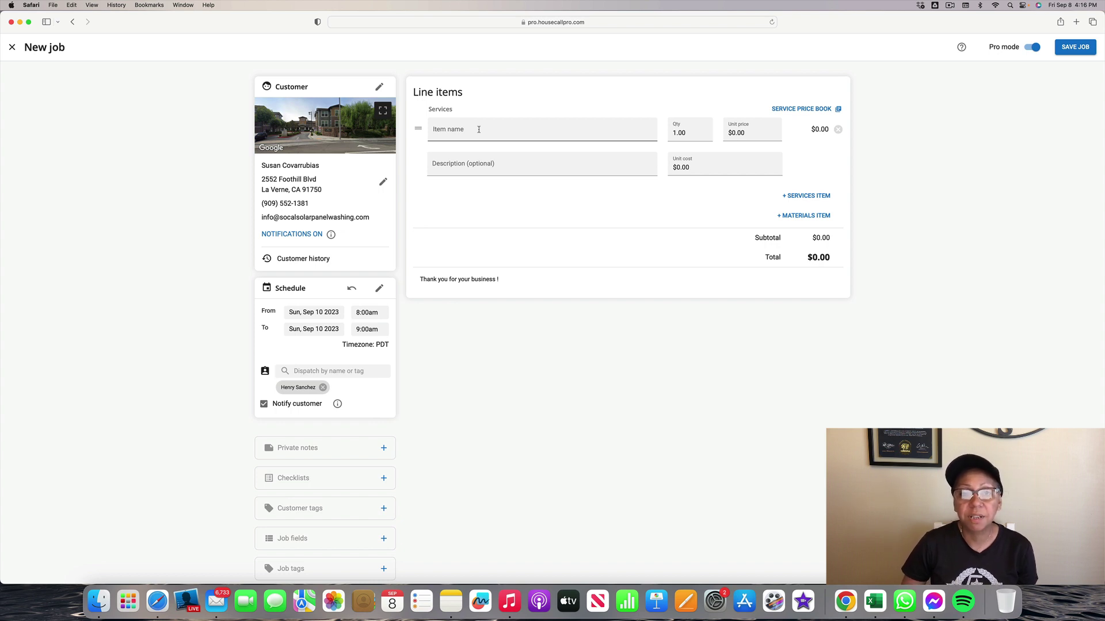
Add line item 'Solar panel cleaning on a two story home', description '14 panels', unit price $100.
{"action": "left_click", "coordinate": [458, 131]}
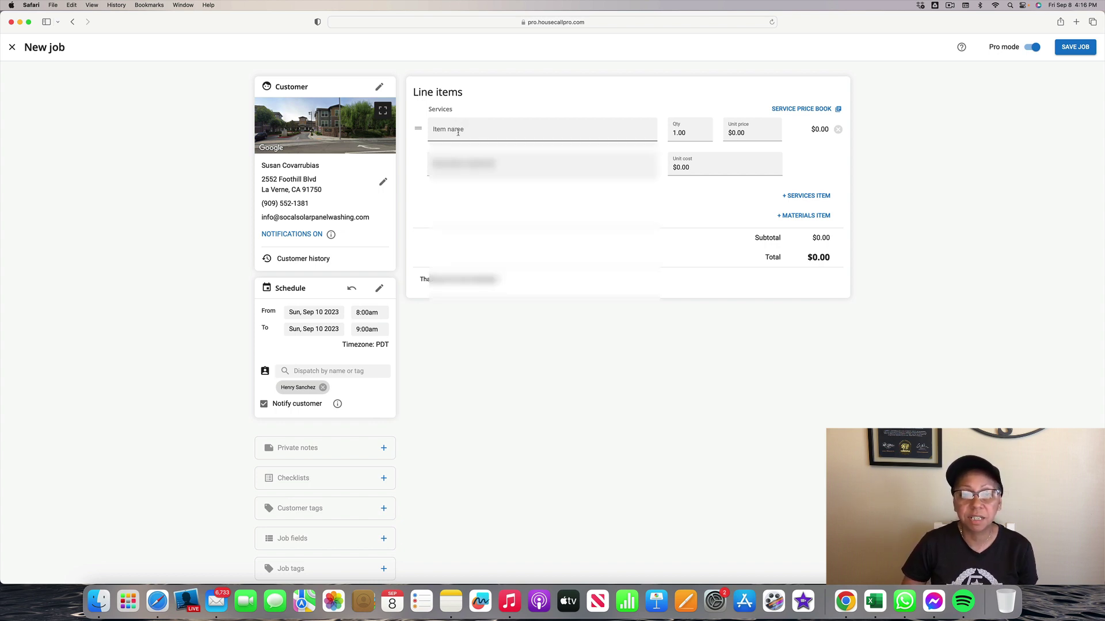
{"action": "left_click", "coordinate": [491, 127]}
{"action": "type", "text": "Solar pa"}
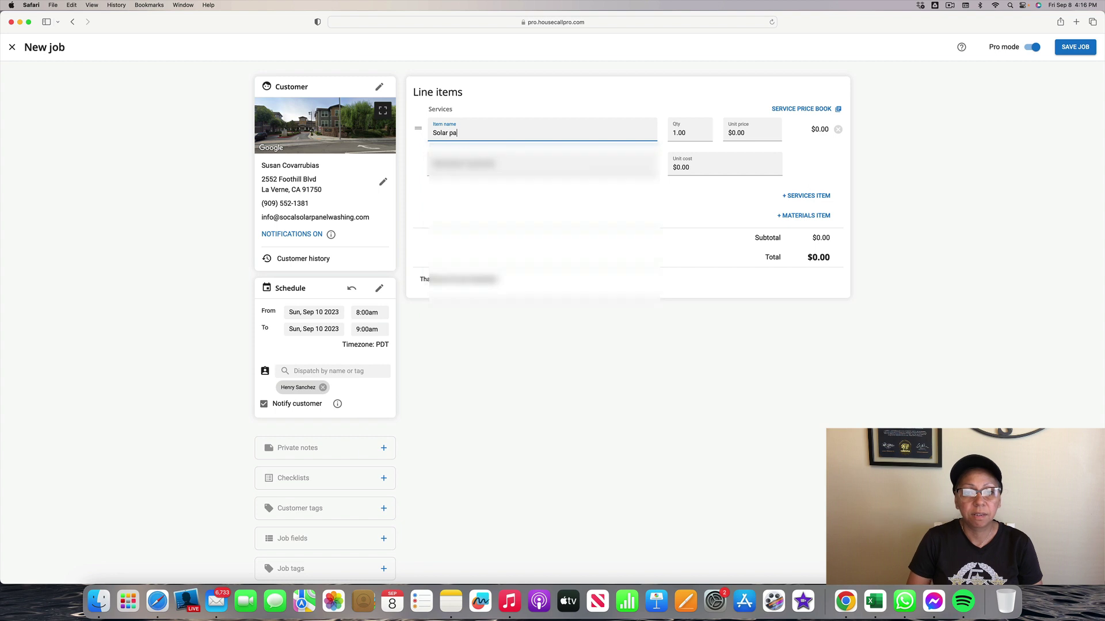
{"action": "type", "text": "nel clean"}
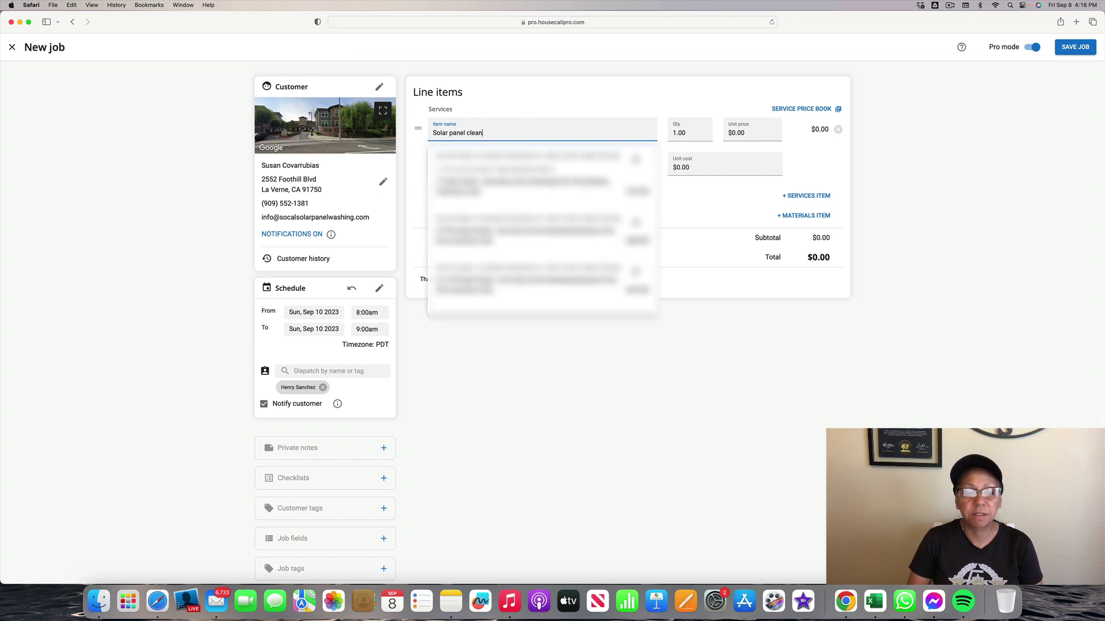
{"action": "type", "text": "ing on a "}
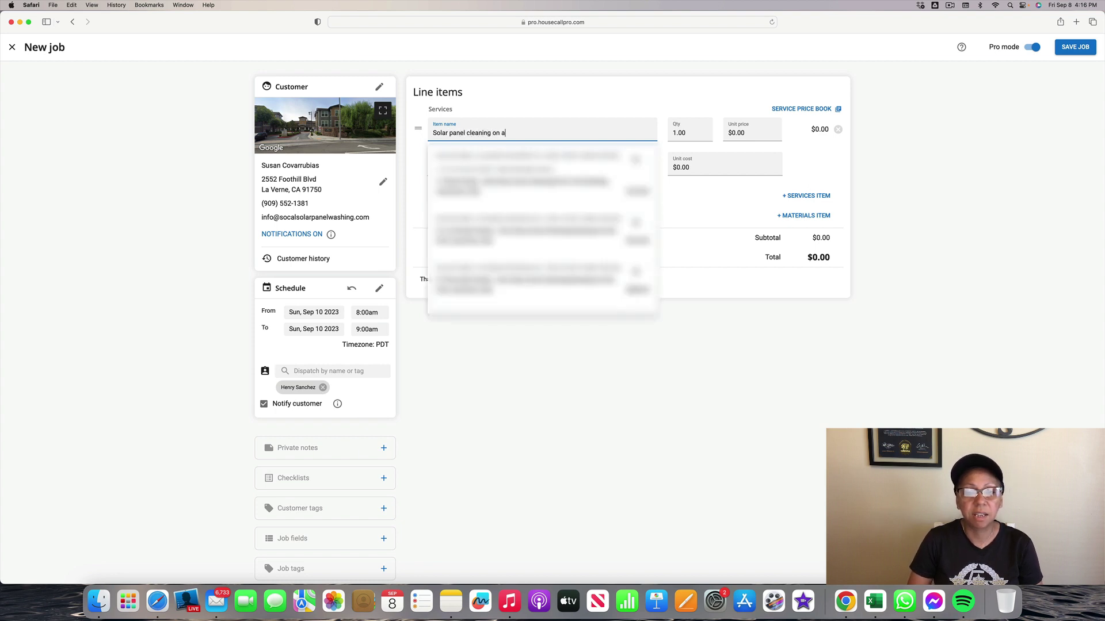
{"action": "type", "text": "two"}
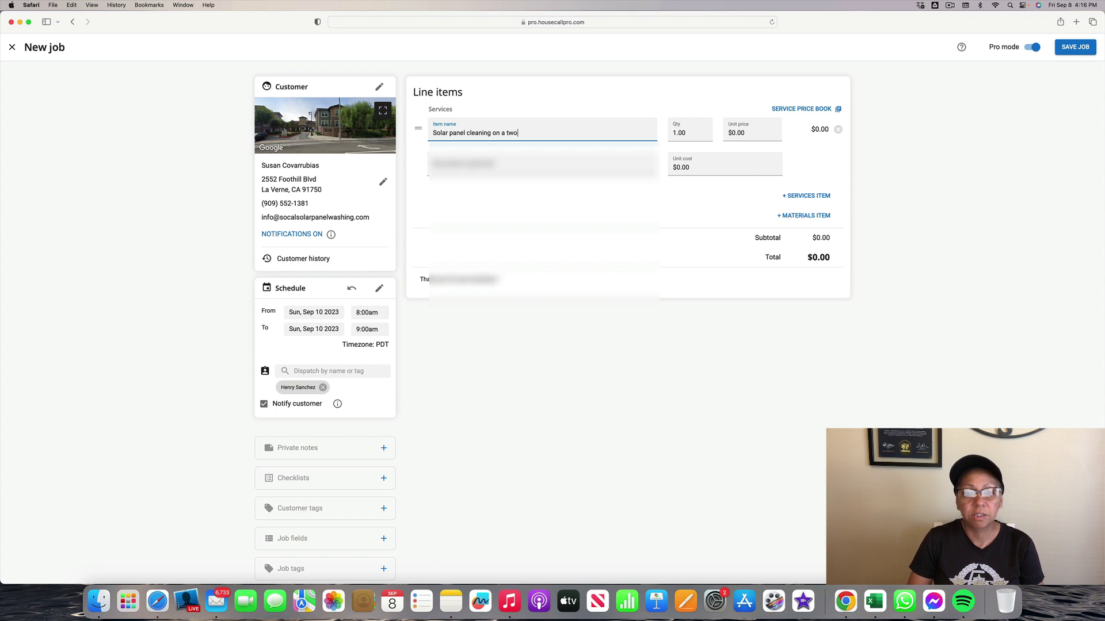
{"action": "type", "text": " story home"}
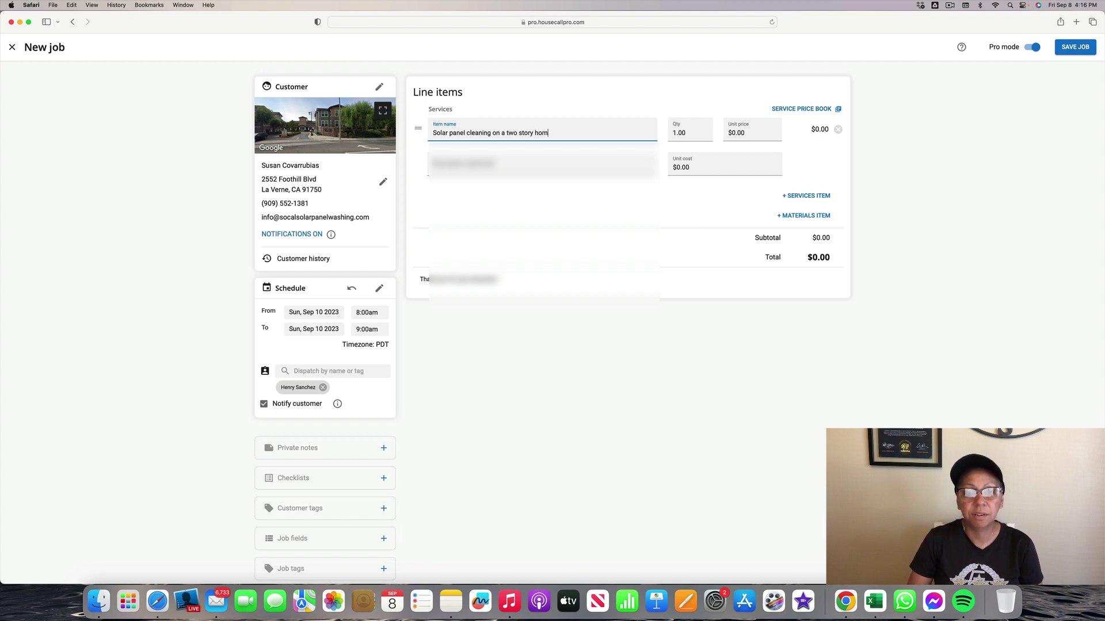
{"action": "left_click", "coordinate": [463, 166]}
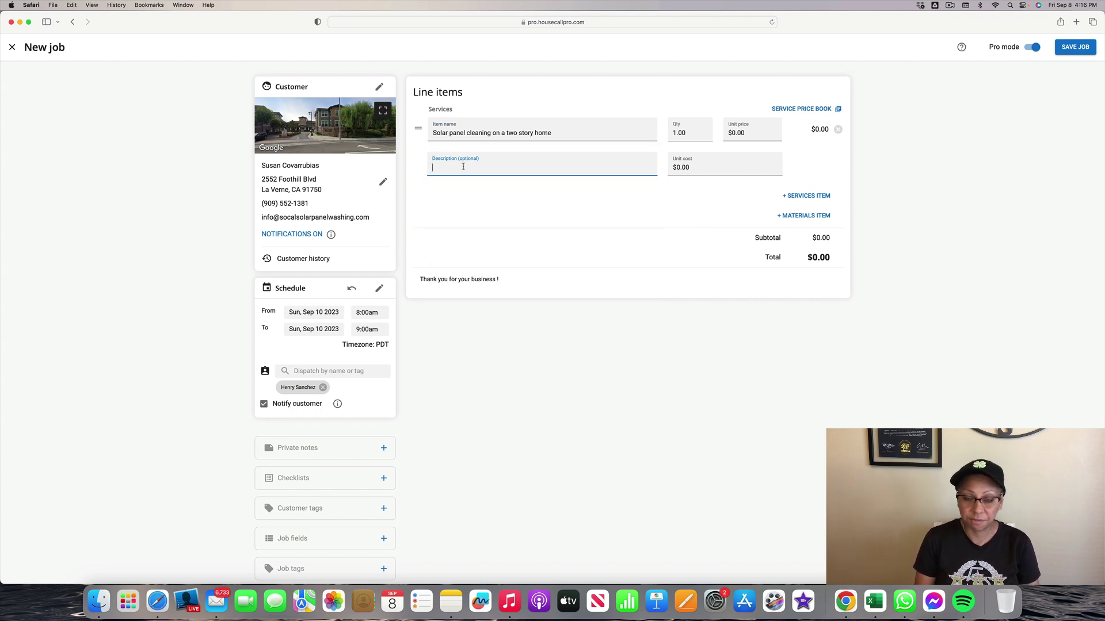
{"action": "type", "text": "14"}
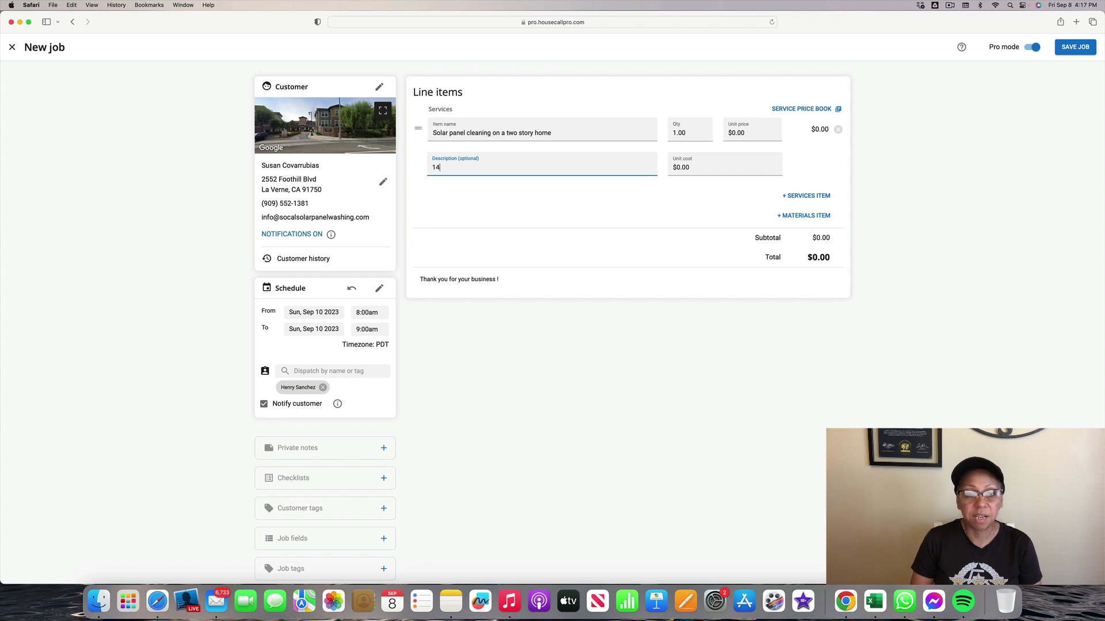
{"action": "type", "text": " panels"}
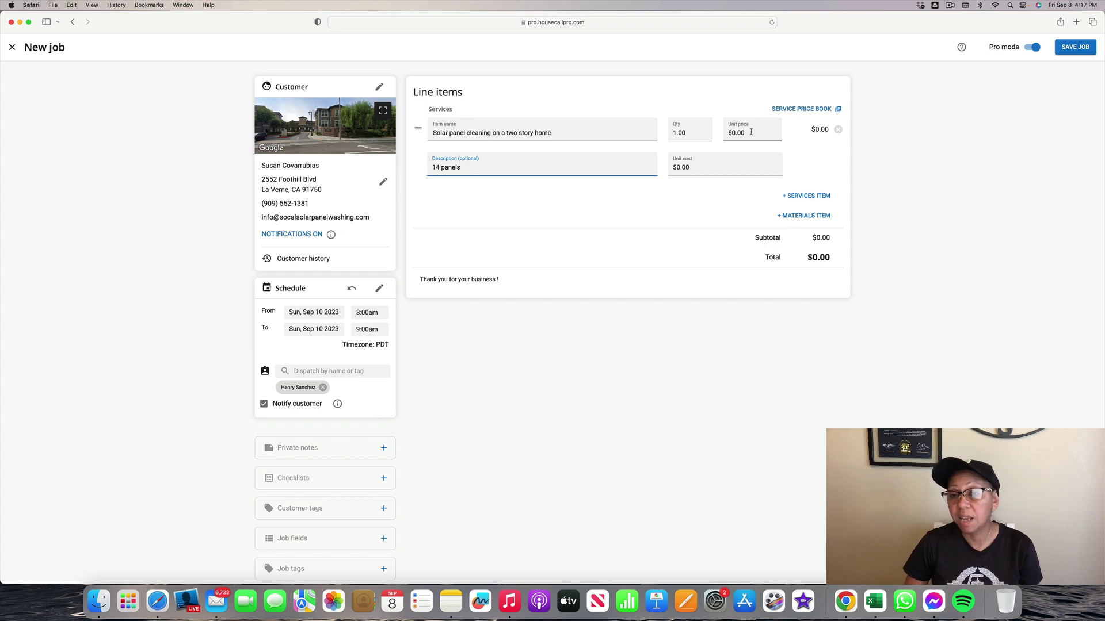
{"action": "left_click_drag", "start_coordinate": [751, 131], "coordinate": [734, 132]}
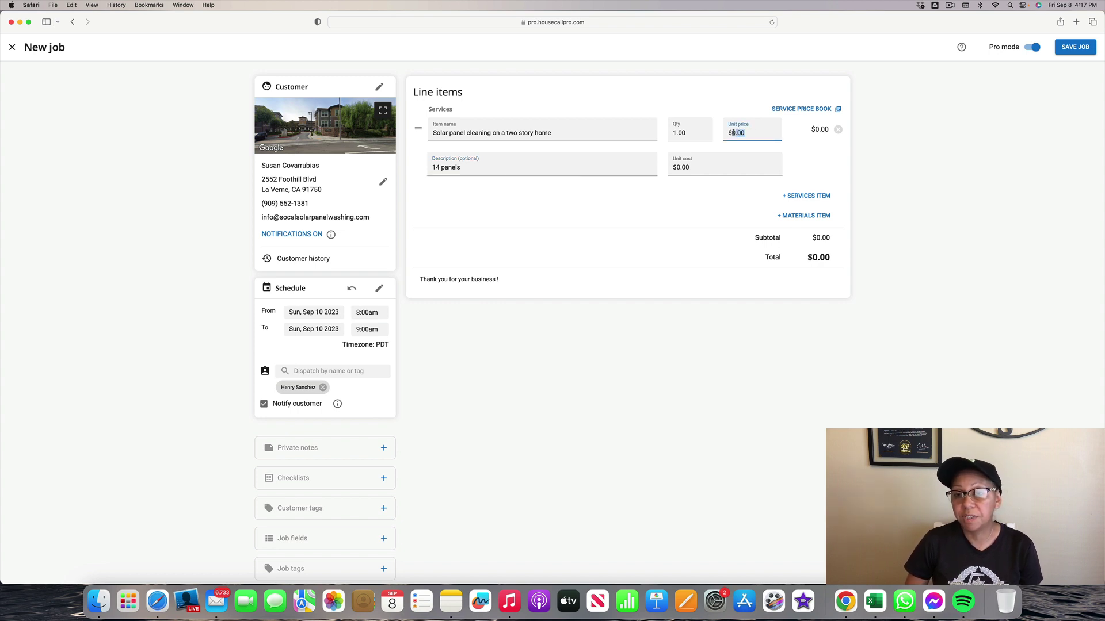
{"action": "type", "text": "100"}
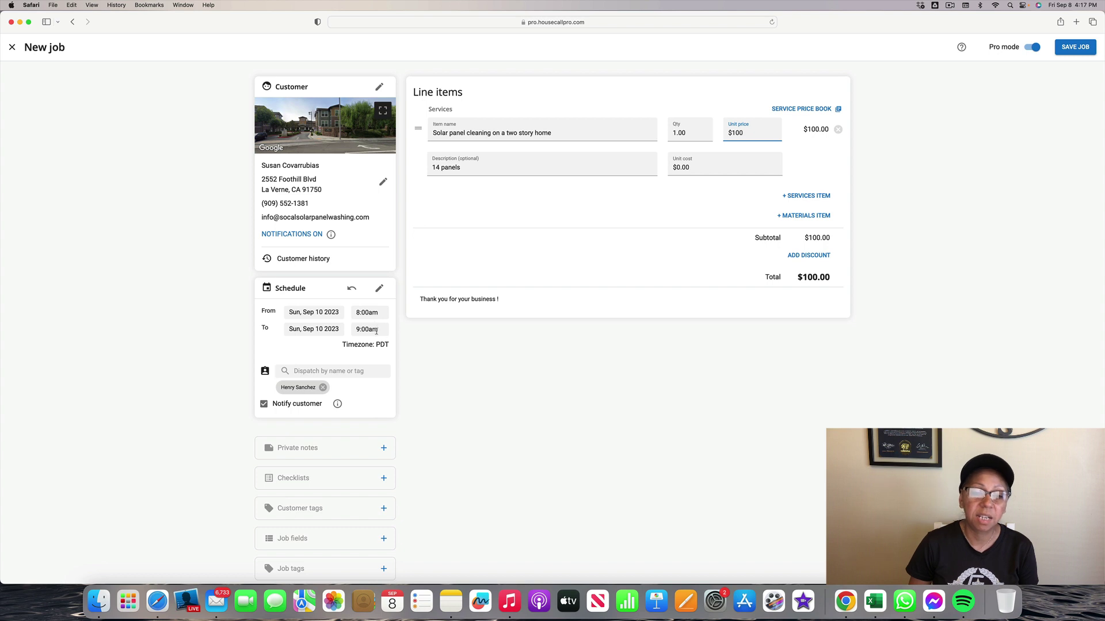
Change the job's end time from 9:00am to 10:00am.
{"action": "left_click", "coordinate": [381, 329]}
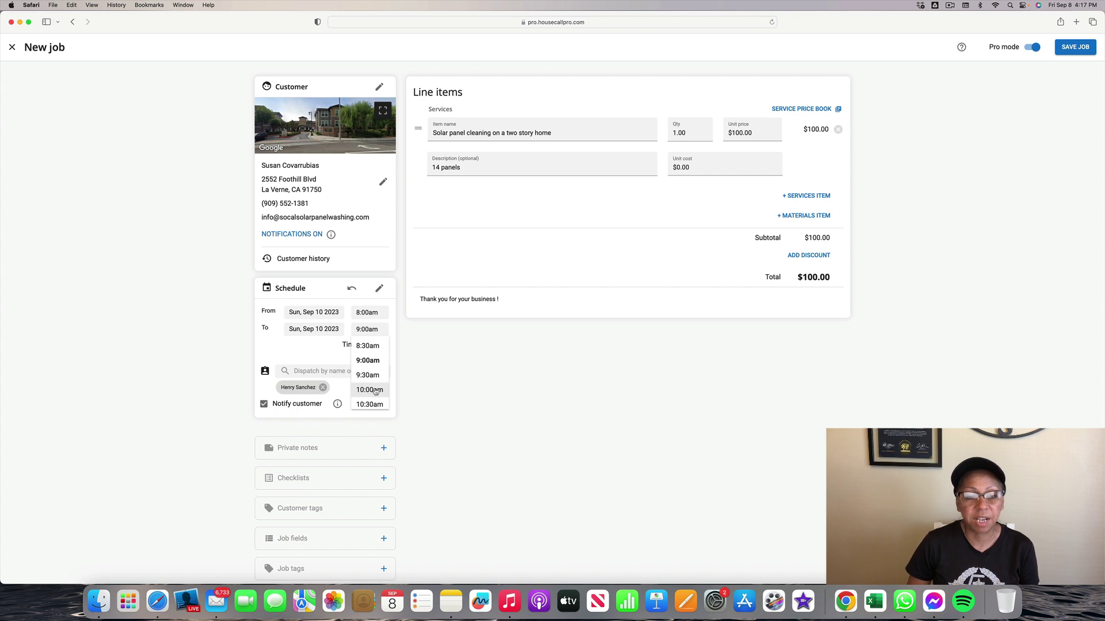
{"action": "left_click", "coordinate": [375, 390]}
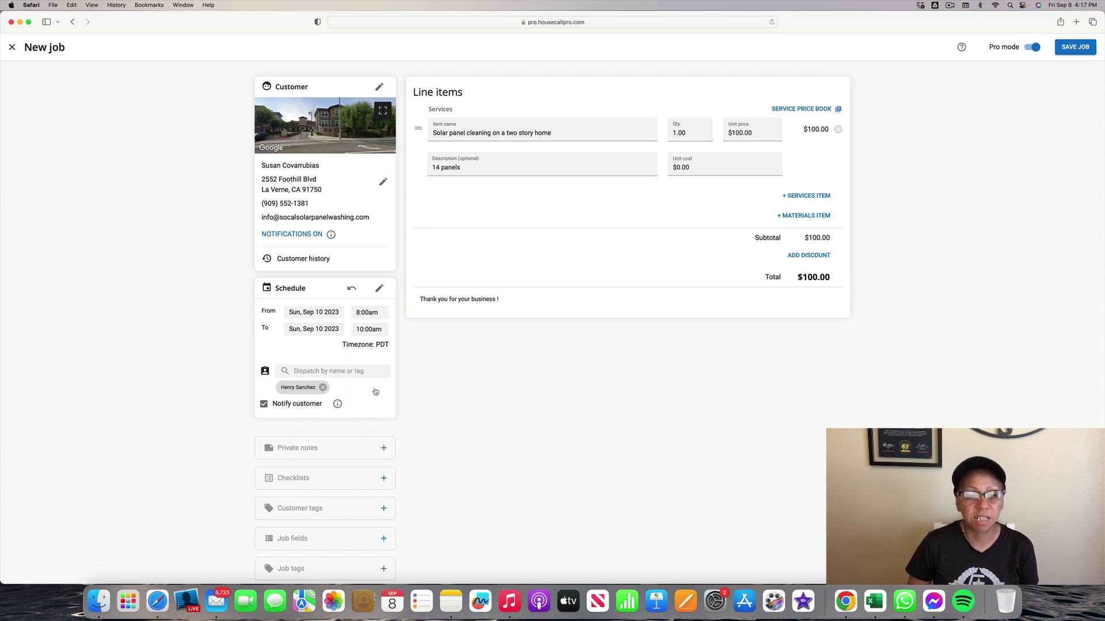
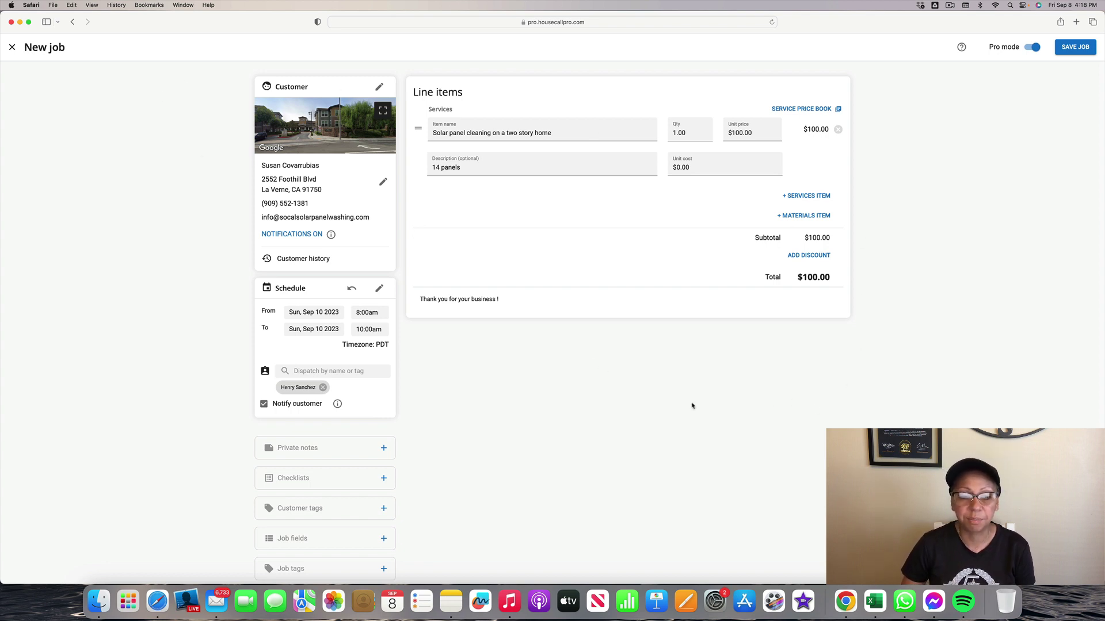
Enter the property's gate code as a private note on the job.
{"action": "scroll", "coordinate": [566, 430], "scroll_direction": "down", "scroll_amount": 4}
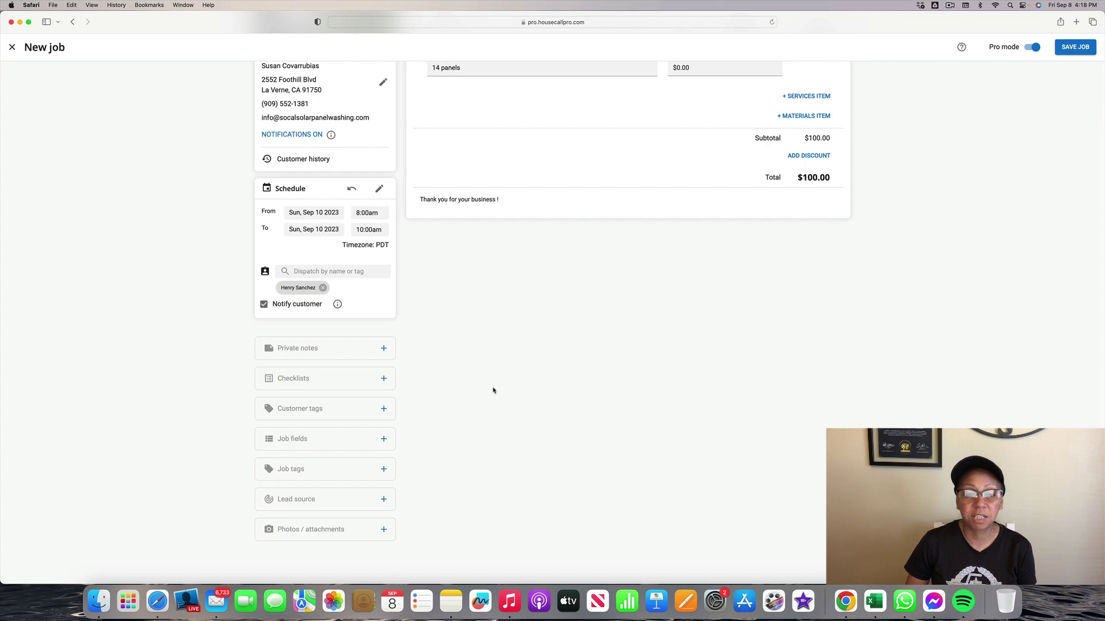
{"action": "left_click", "coordinate": [312, 353]}
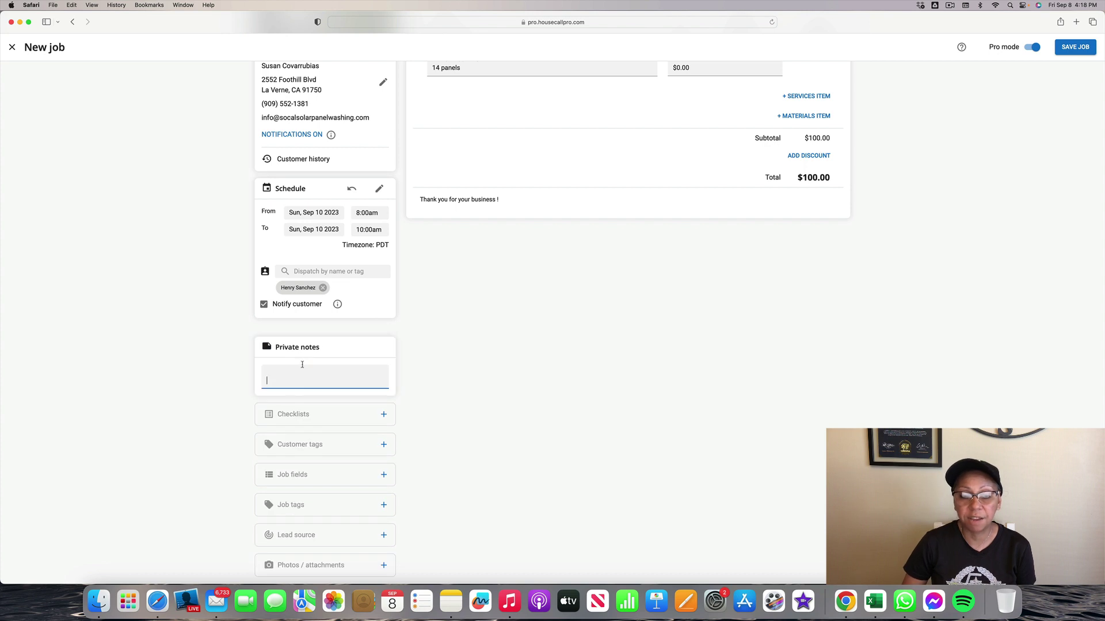
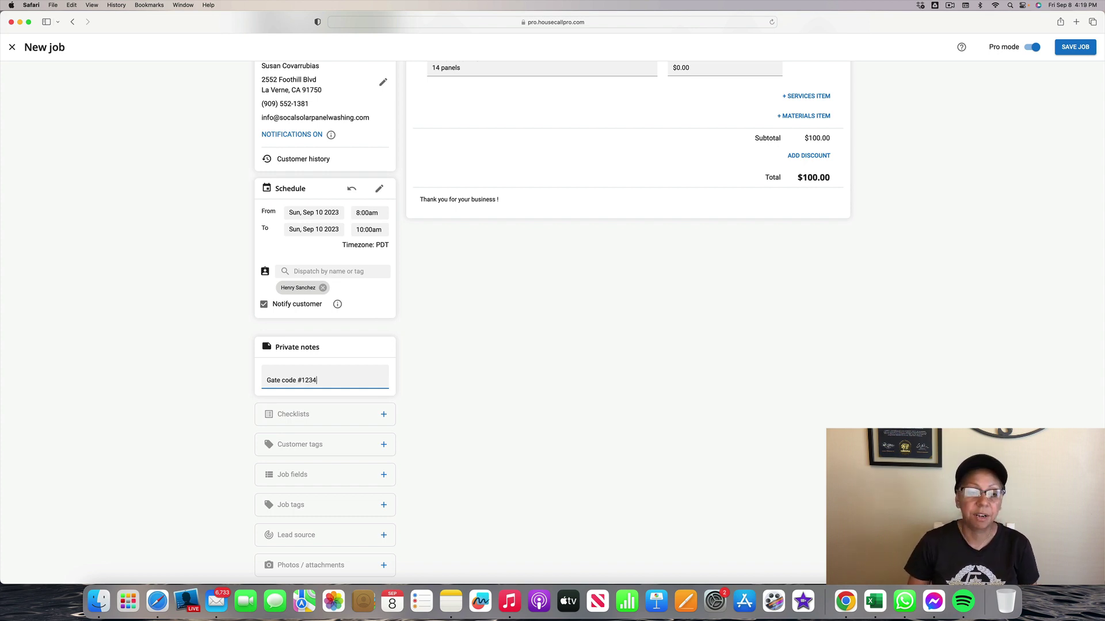
{"action": "left_click", "coordinate": [449, 425]}
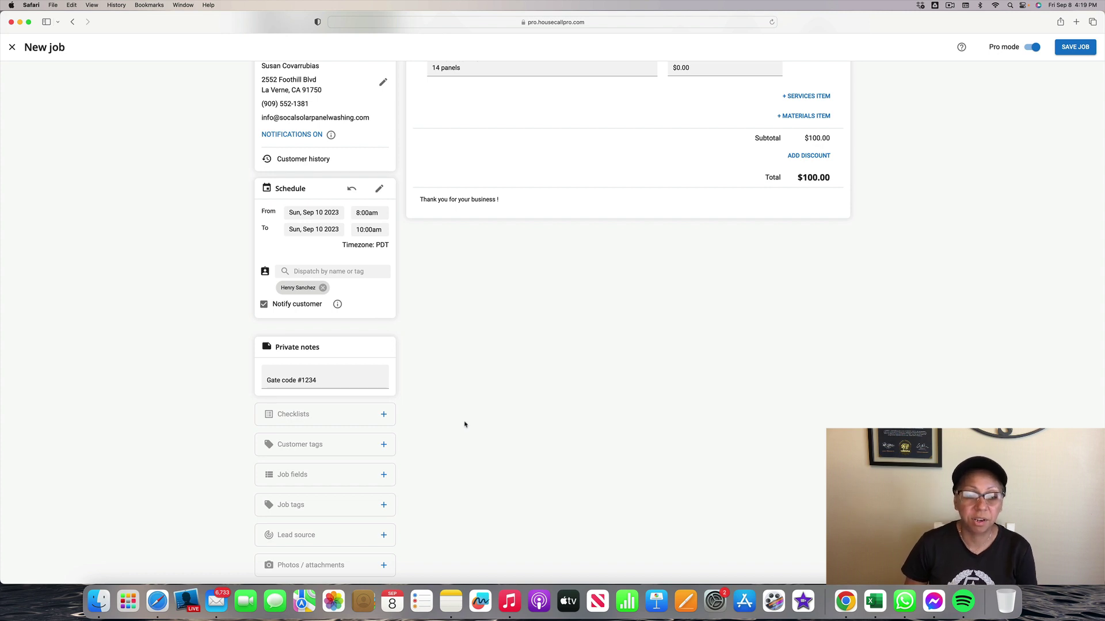
{"action": "scroll", "coordinate": [465, 425], "scroll_direction": "down", "scroll_amount": 1}
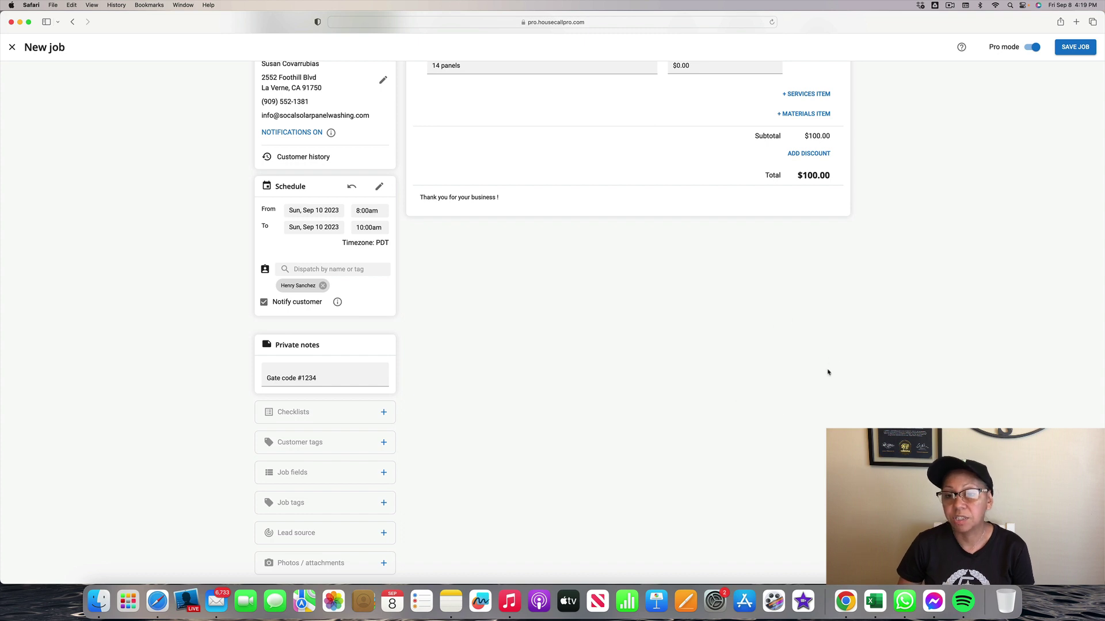
{"action": "scroll", "coordinate": [832, 371], "scroll_direction": "up", "scroll_amount": 5}
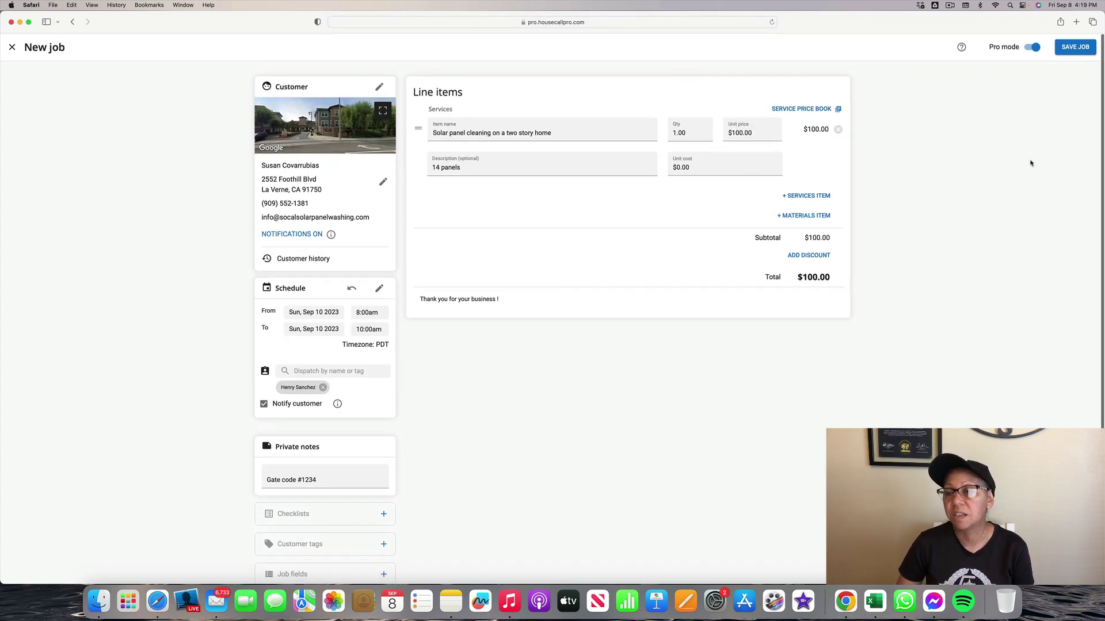
Save the job, then review invoice #211 and the Sep 10, 8:00–10:00am schedule.
{"action": "left_click", "coordinate": [1074, 47]}
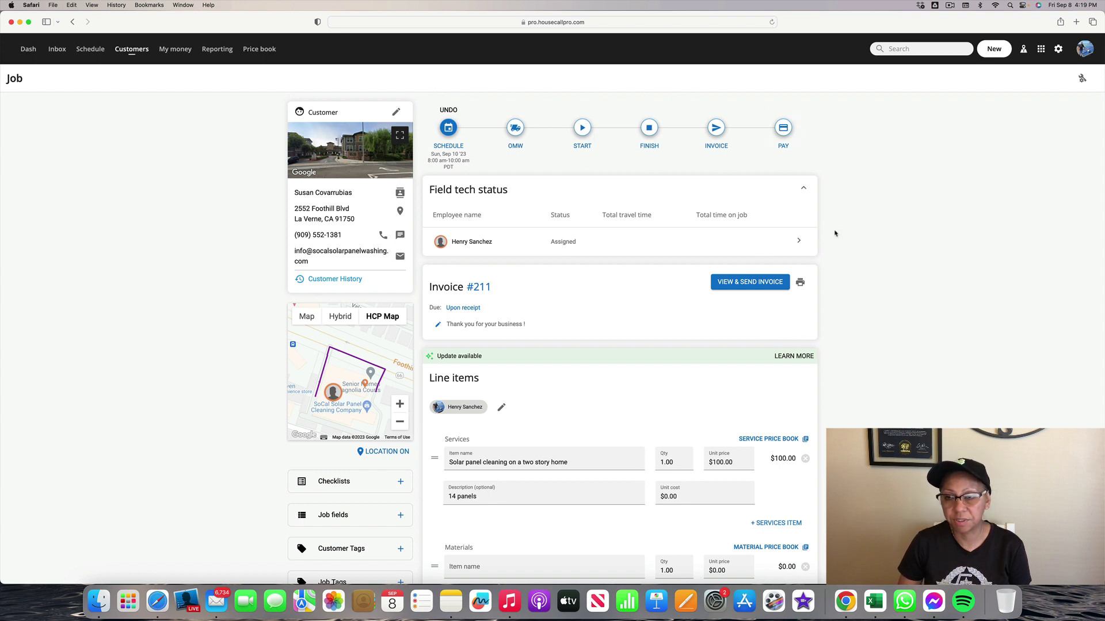
{"action": "scroll", "coordinate": [868, 354], "scroll_direction": "down", "scroll_amount": 5}
{"action": "scroll", "coordinate": [868, 357], "scroll_direction": "down", "scroll_amount": 2}
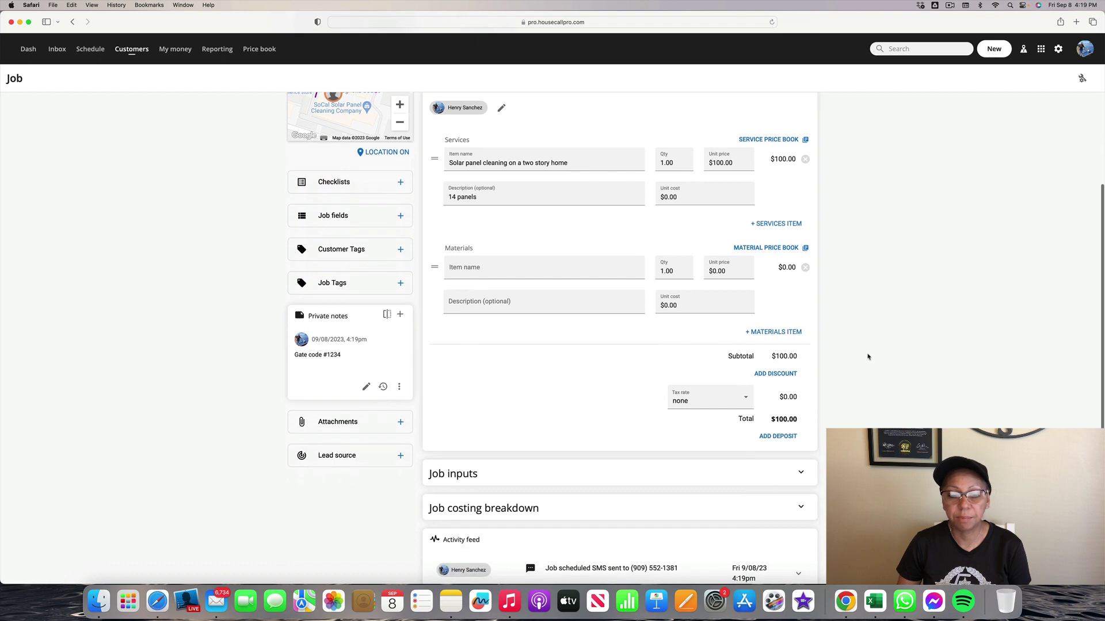
{"action": "scroll", "coordinate": [868, 357], "scroll_direction": "up", "scroll_amount": 3}
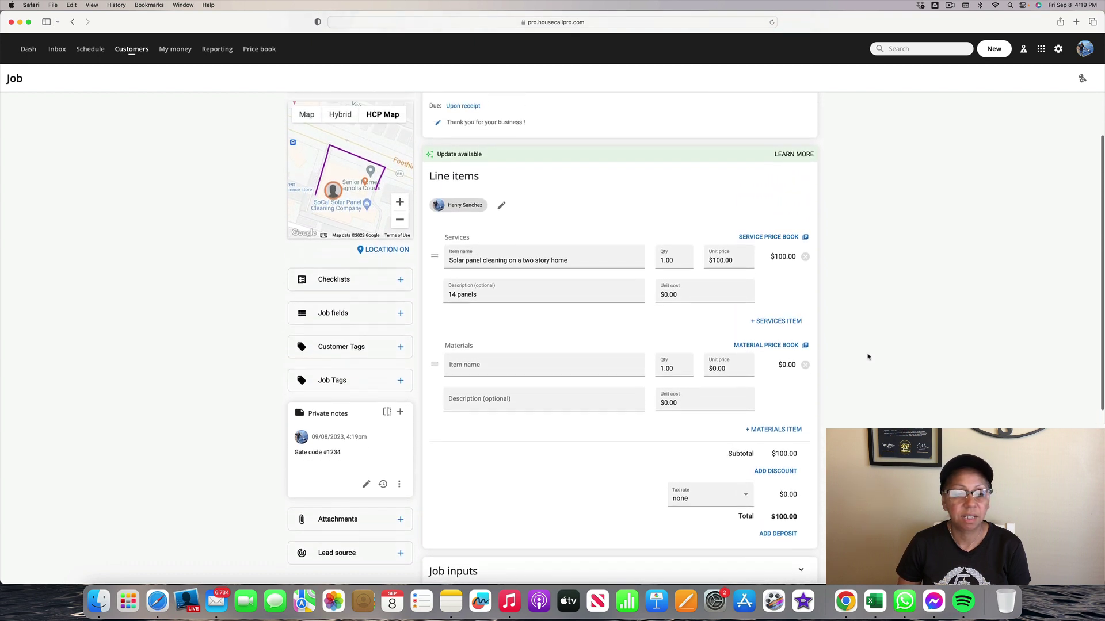
{"action": "scroll", "coordinate": [868, 357], "scroll_direction": "up", "scroll_amount": 2}
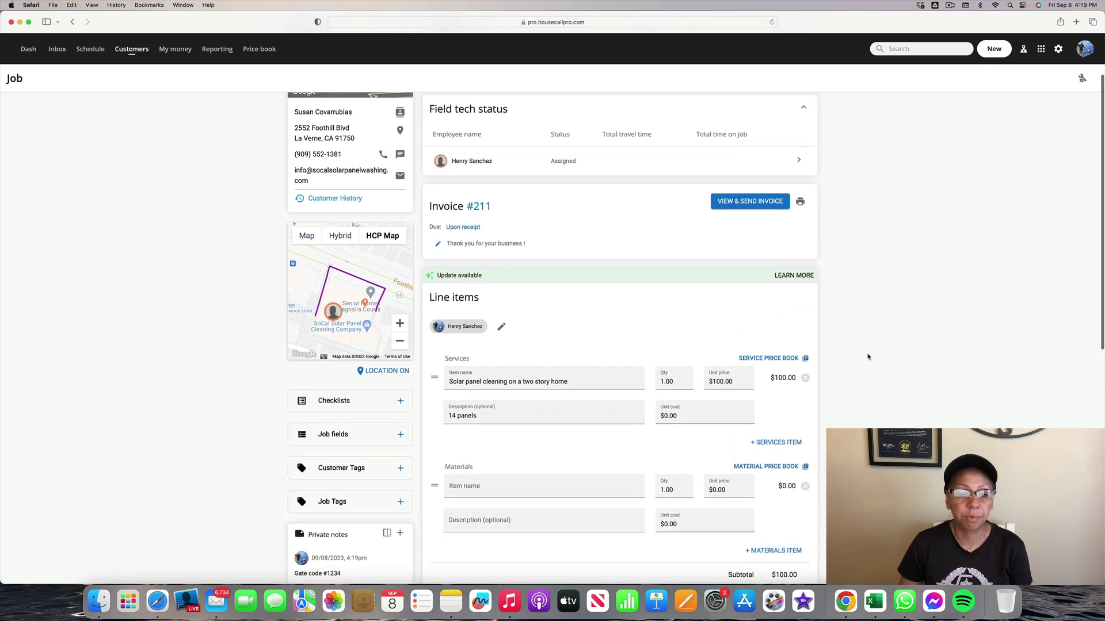
{"action": "scroll", "coordinate": [867, 357], "scroll_direction": "up", "scroll_amount": 1}
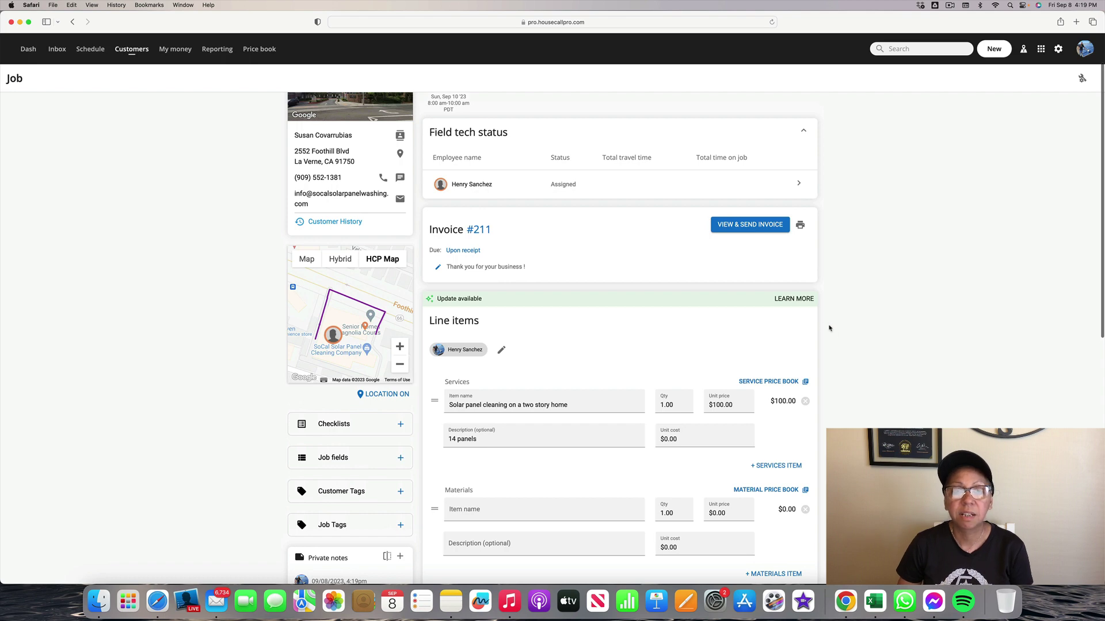
{"action": "scroll", "coordinate": [616, 279], "scroll_direction": "down", "scroll_amount": 2}
{"action": "scroll", "coordinate": [615, 282], "scroll_direction": "up", "scroll_amount": 2}
{"action": "scroll", "coordinate": [614, 282], "scroll_direction": "up", "scroll_amount": 2}
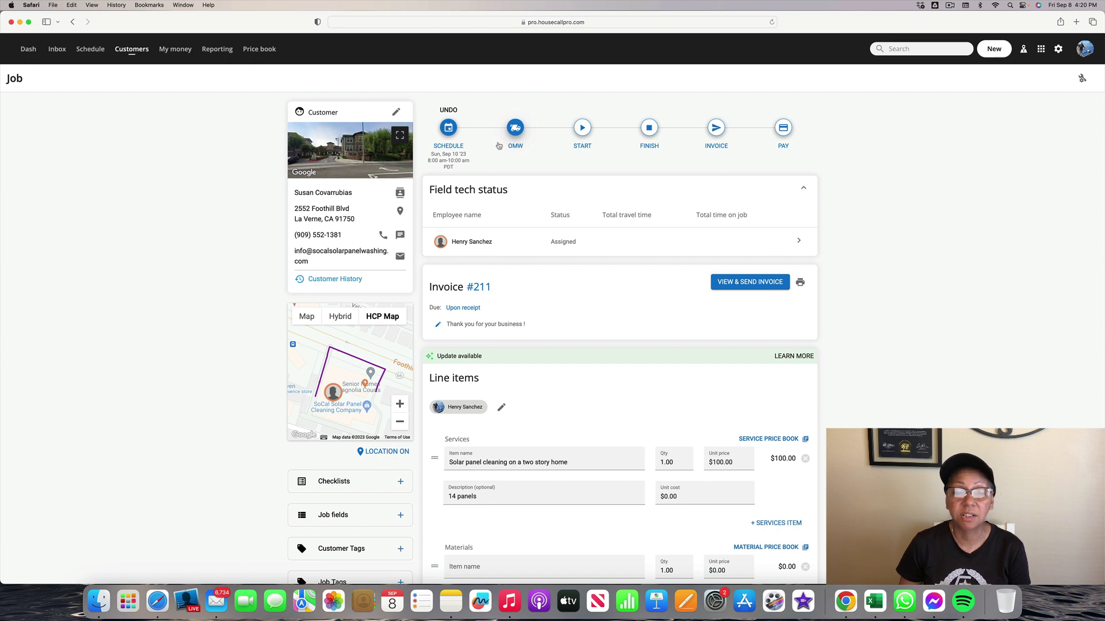
{"action": "scroll", "coordinate": [498, 146], "scroll_direction": "down", "scroll_amount": 1}
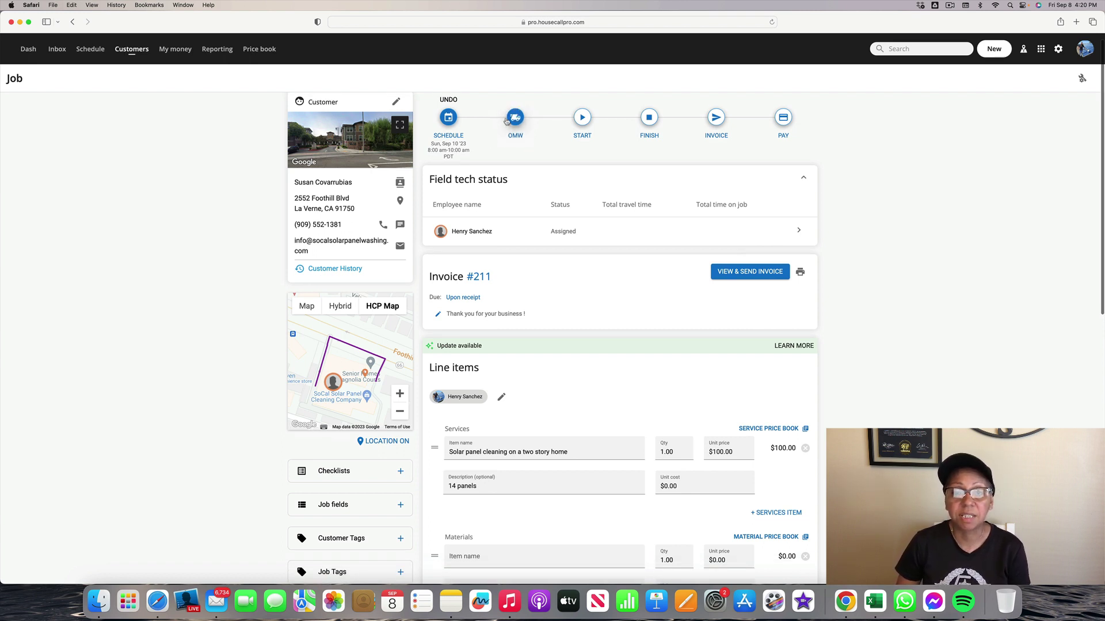
{"action": "scroll", "coordinate": [511, 121], "scroll_direction": "up", "scroll_amount": 1}
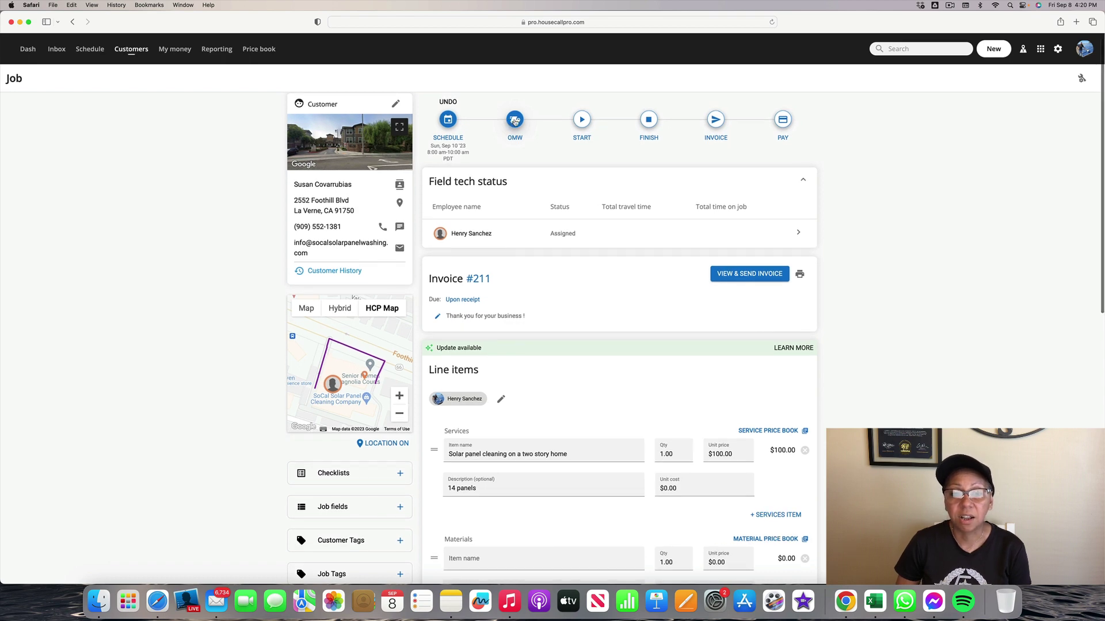
{"action": "left_click", "coordinate": [514, 119]}
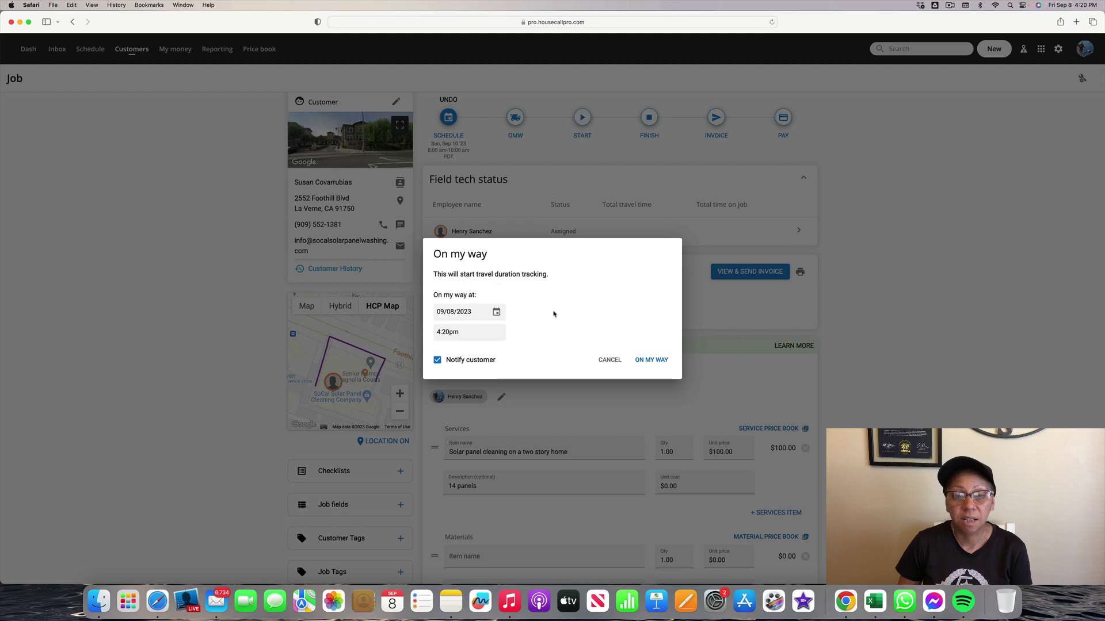
{"action": "left_click", "coordinate": [651, 361]}
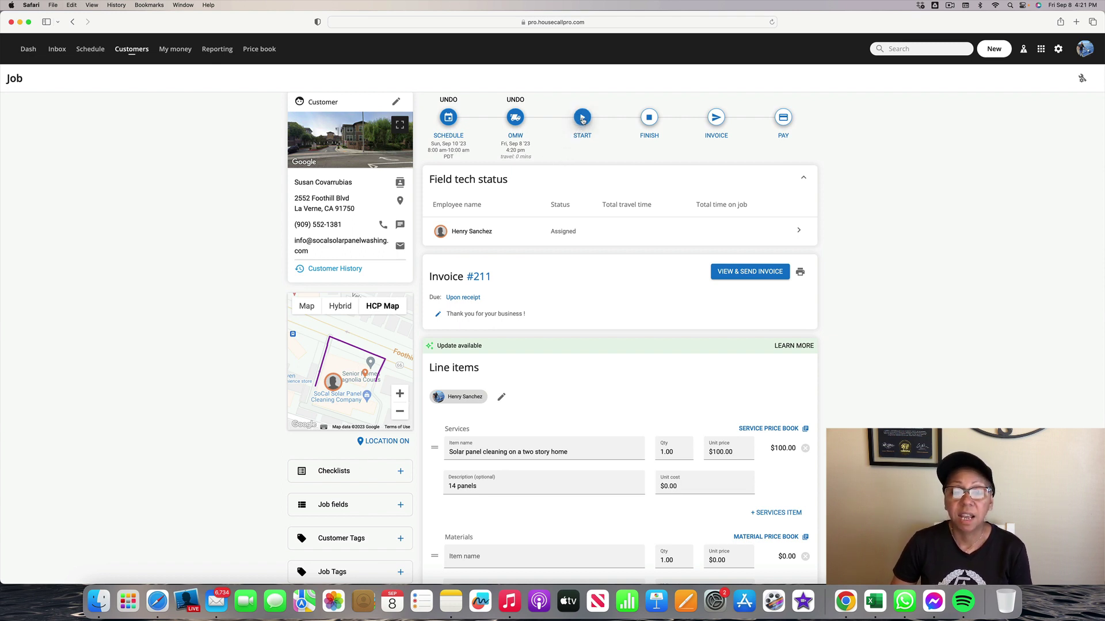
Start the job now, recording the start at 4:21 pm on Fri, Sep 8.
{"action": "left_click", "coordinate": [582, 118]}
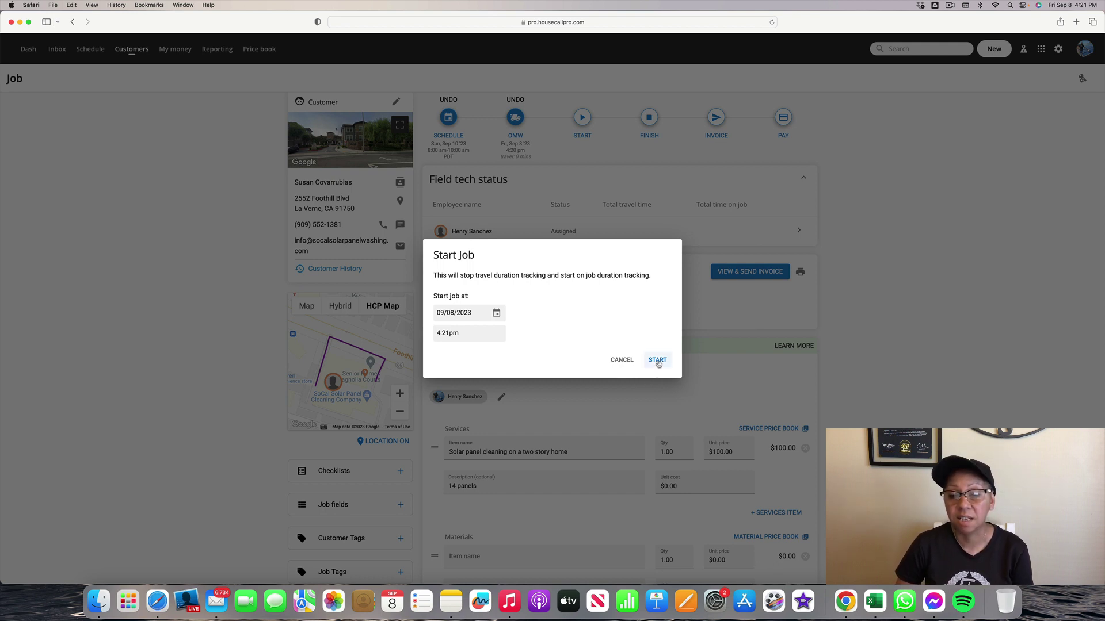
{"action": "left_click", "coordinate": [657, 360]}
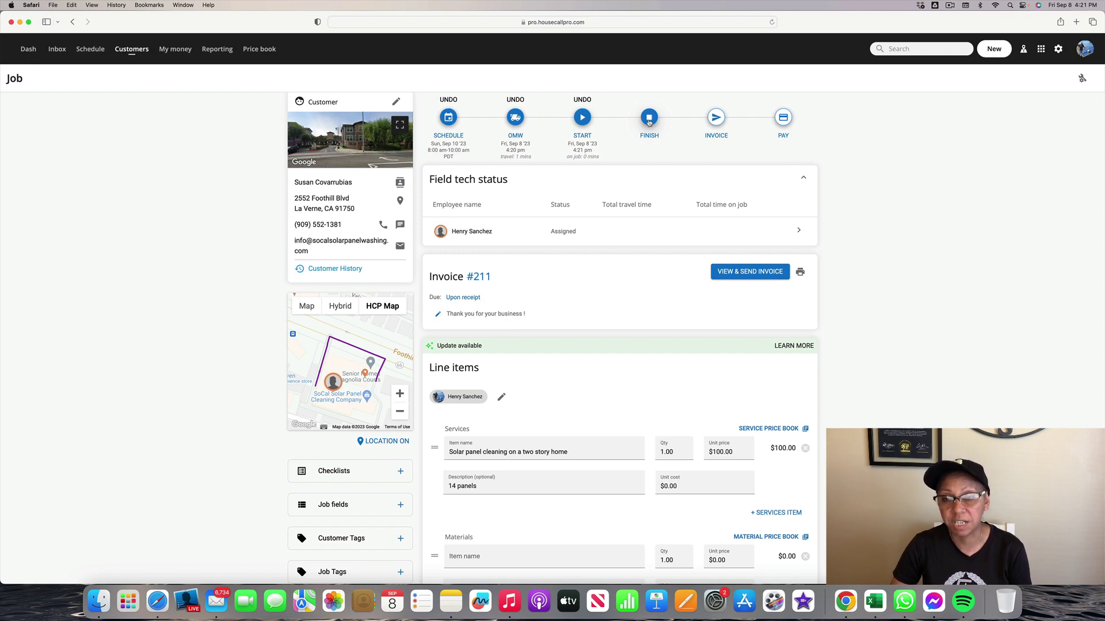
Finish the job at 4:21 pm on Sep 8 with Notify customer left checked.
{"action": "left_click", "coordinate": [649, 122]}
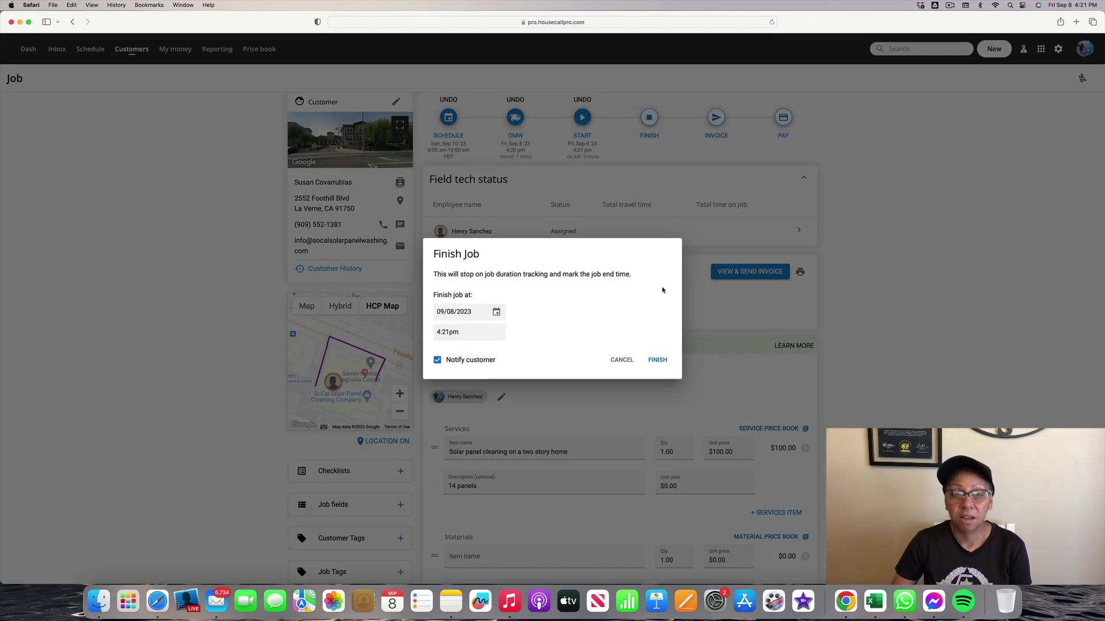
{"action": "left_click", "coordinate": [659, 361]}
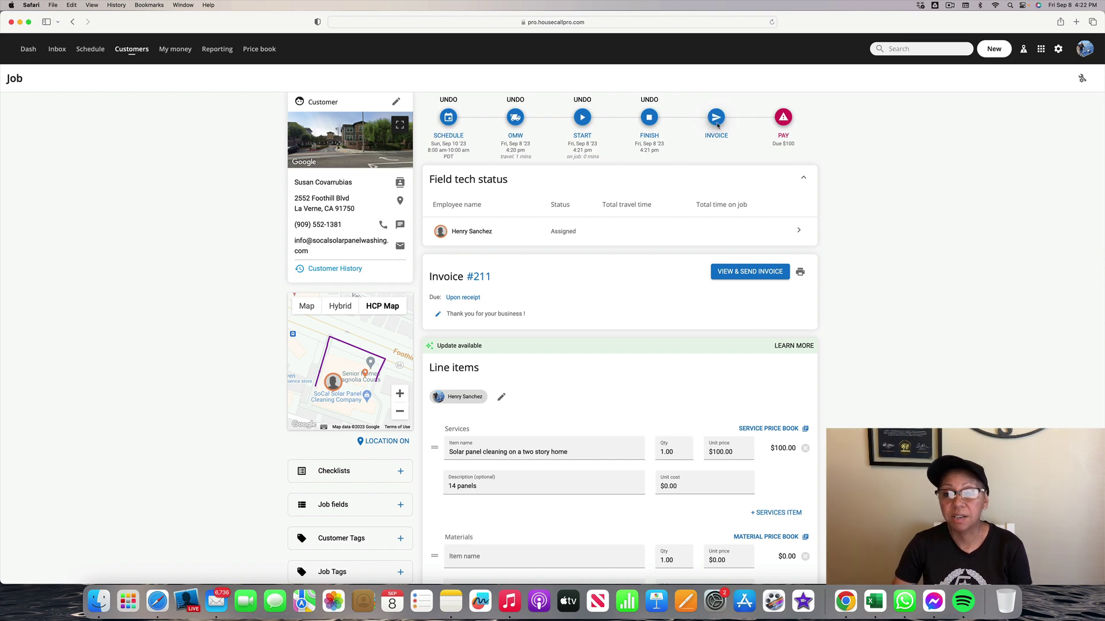
Open invoice #211's customer-view setup showing $100.00 due upon receipt.
{"action": "left_click", "coordinate": [717, 124]}
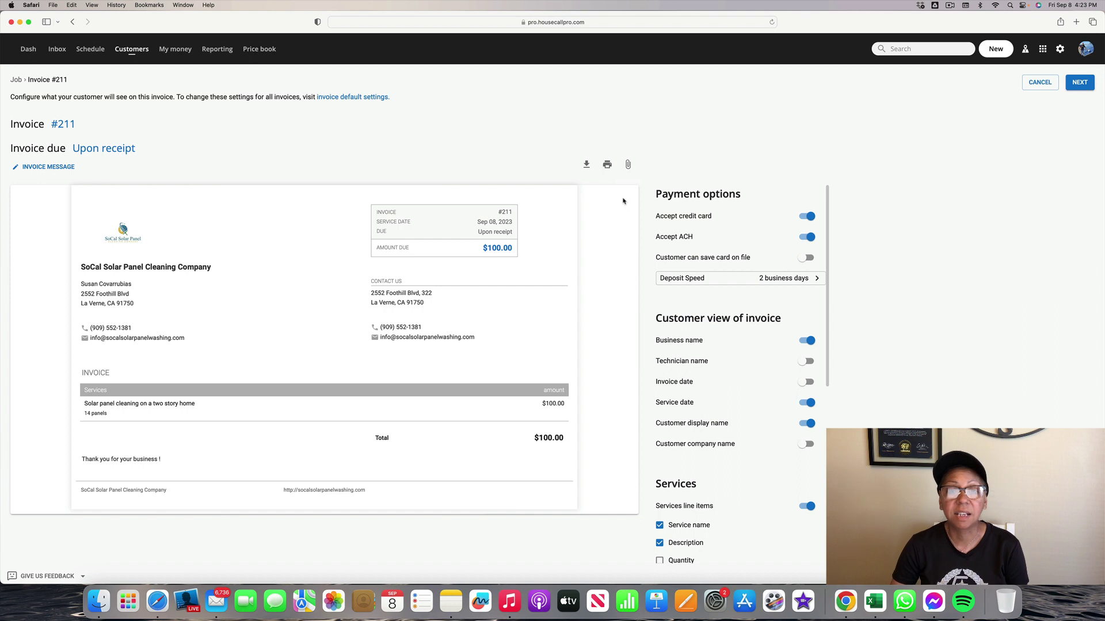
{"action": "scroll", "coordinate": [623, 198], "scroll_direction": "down", "scroll_amount": 1}
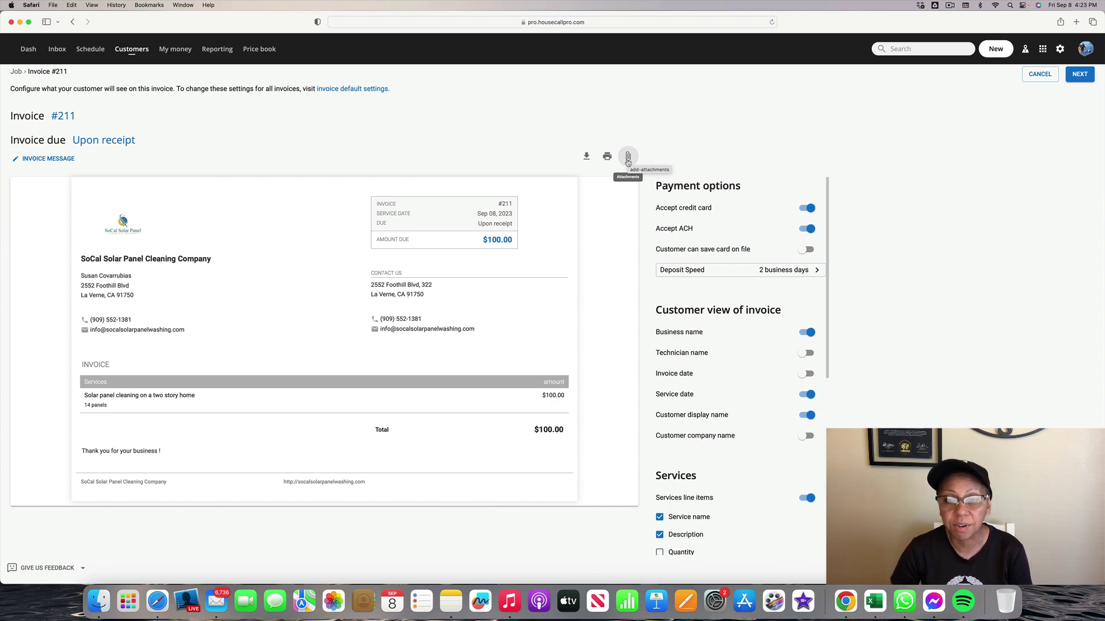
{"action": "left_click", "coordinate": [628, 157]}
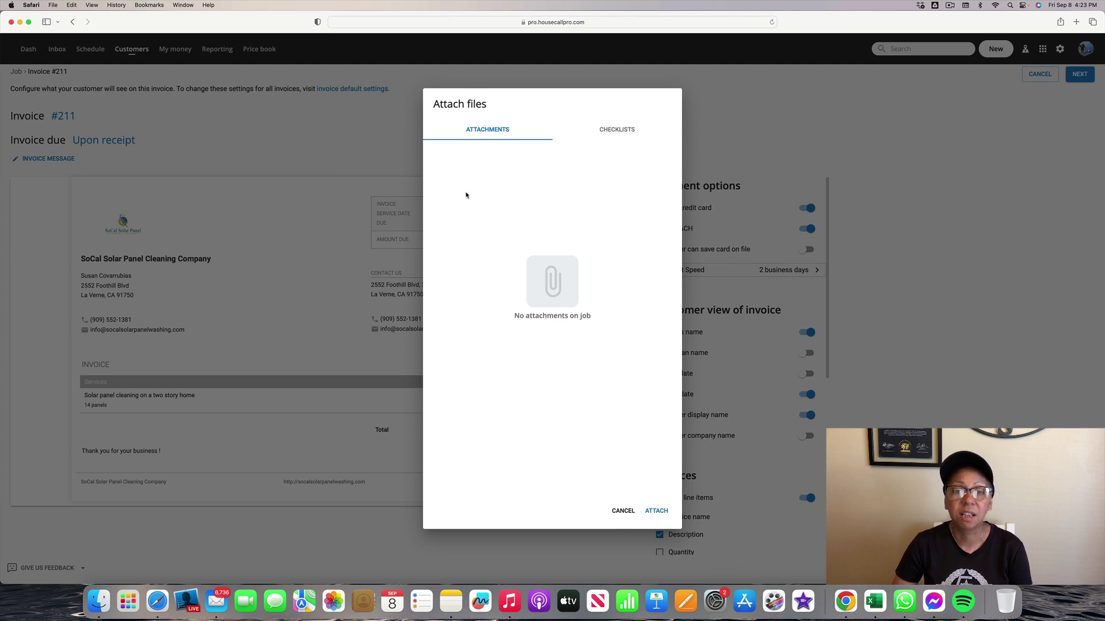
{"action": "left_click", "coordinate": [886, 185]}
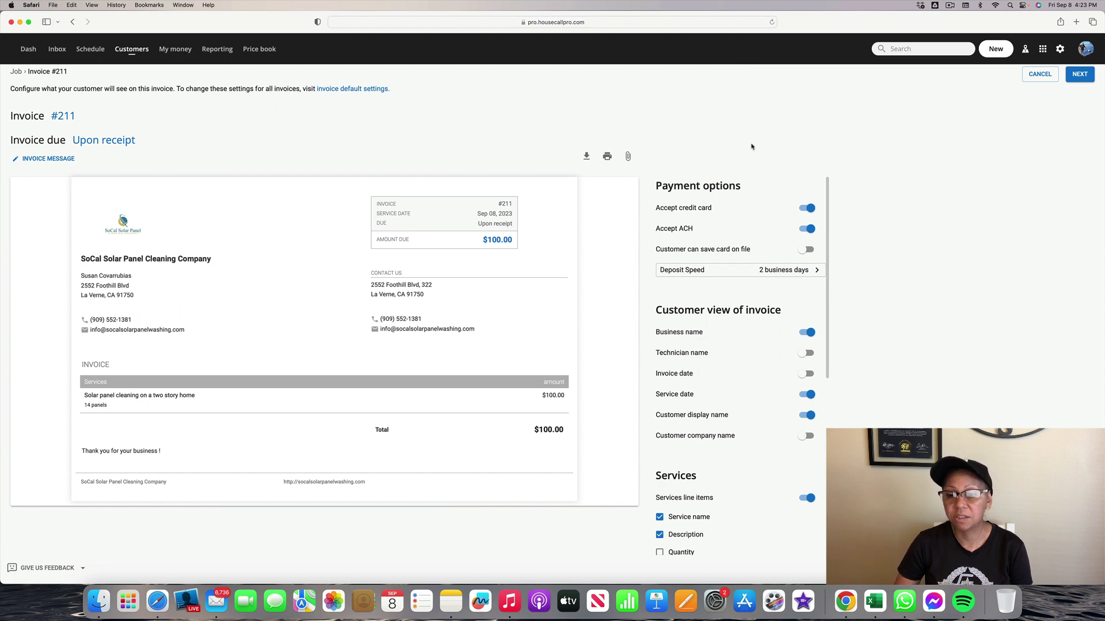
Send invoice #211 to the customer by email with the PDF attached.
{"action": "left_click", "coordinate": [1078, 76]}
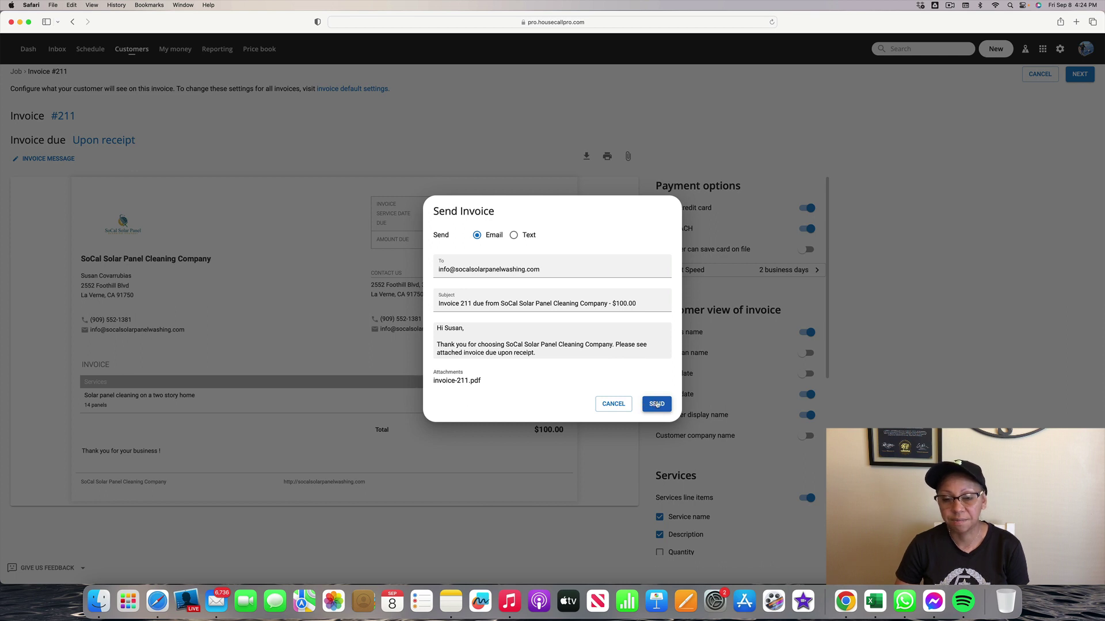
{"action": "left_click", "coordinate": [657, 404]}
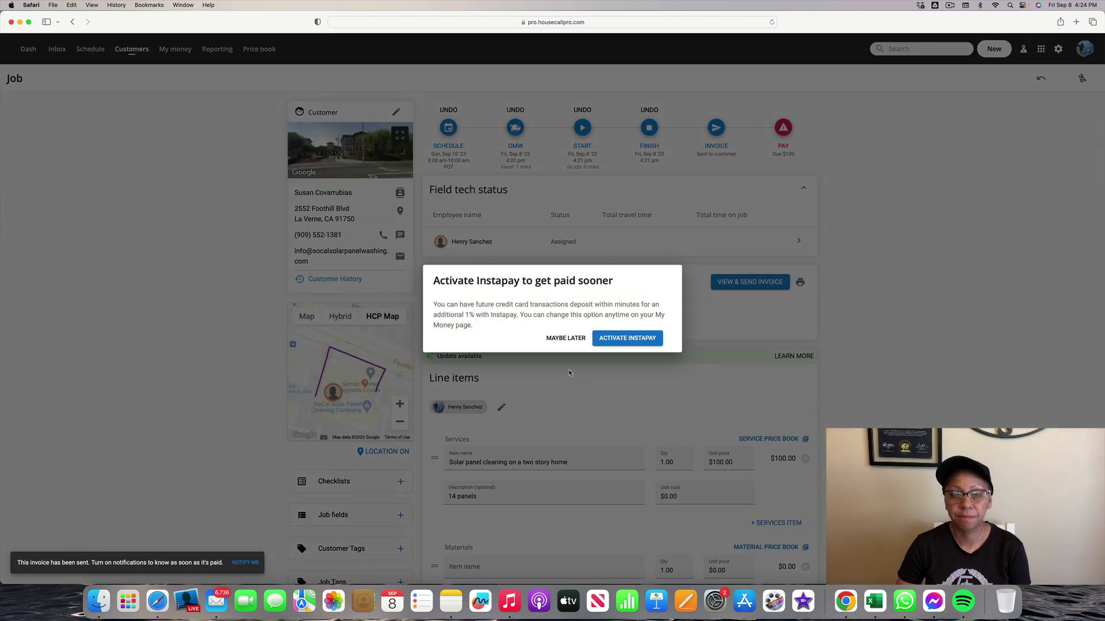
Skip the Instapay offer with Maybe Later and reopen invoice #211's configuration page.
{"action": "left_click", "coordinate": [566, 339]}
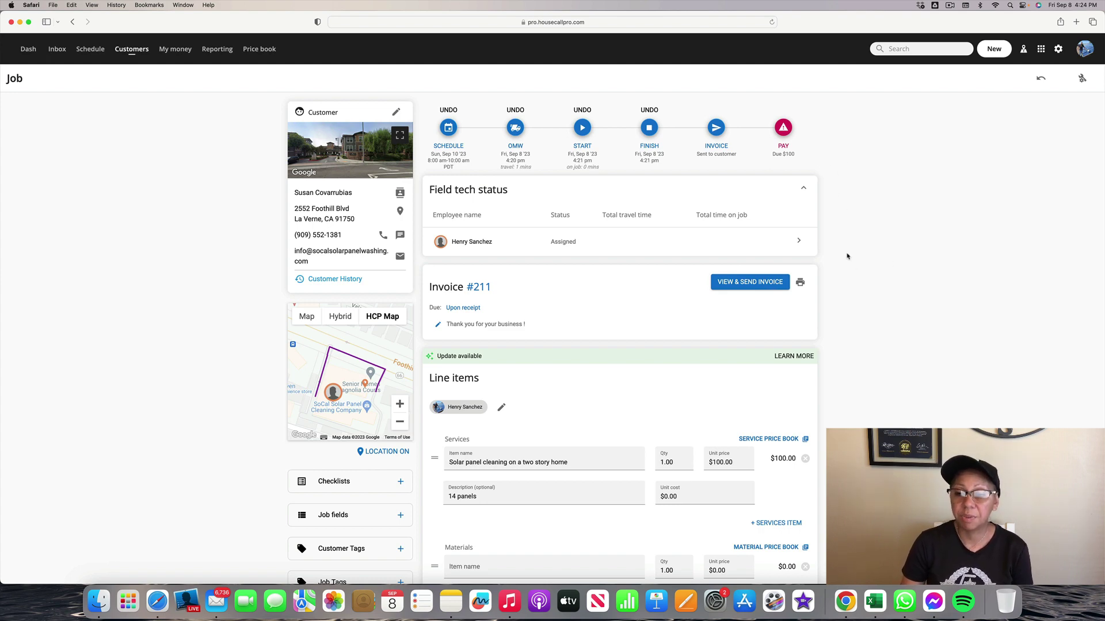
{"action": "scroll", "coordinate": [716, 138], "scroll_direction": "down", "scroll_amount": 1}
{"action": "left_click", "coordinate": [716, 138]}
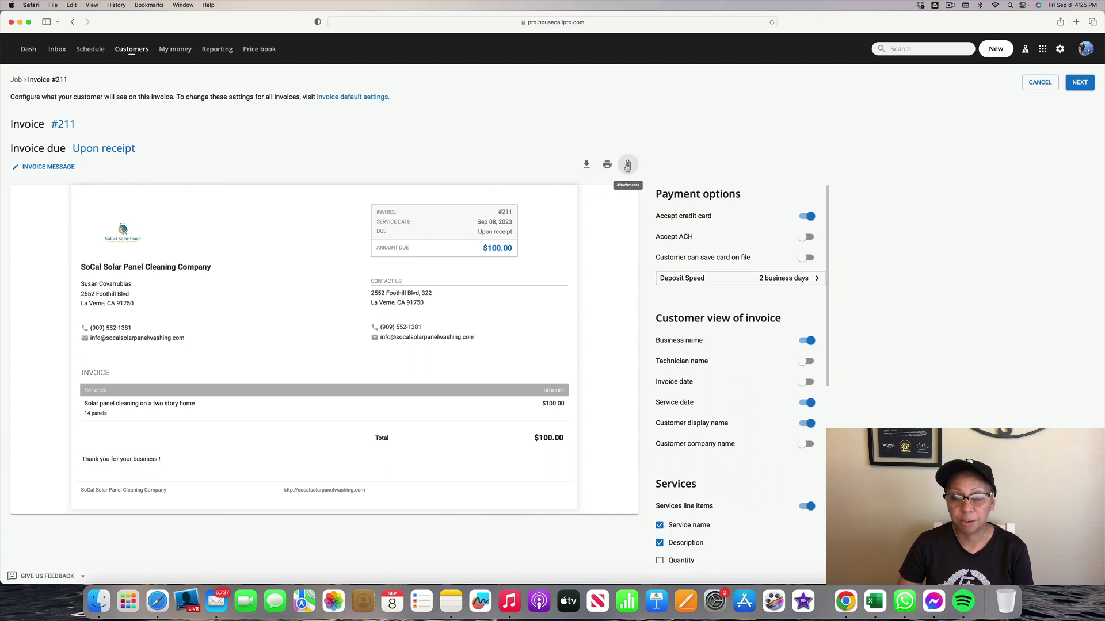
{"action": "left_click", "coordinate": [1079, 84]}
{"action": "left_click", "coordinate": [514, 235]}
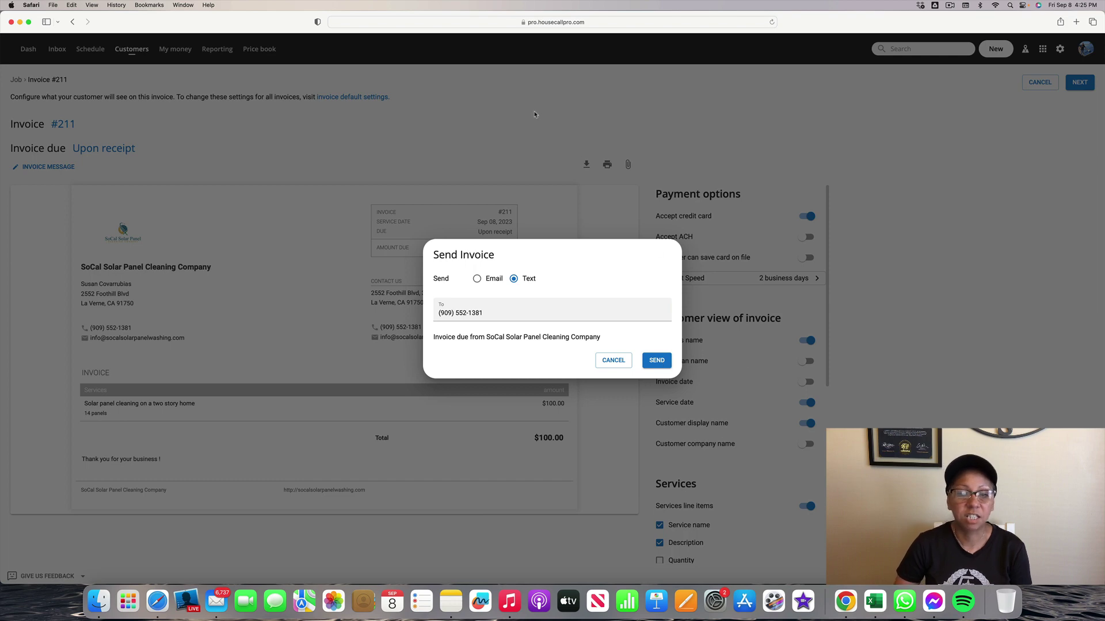
{"action": "left_click", "coordinate": [612, 361]}
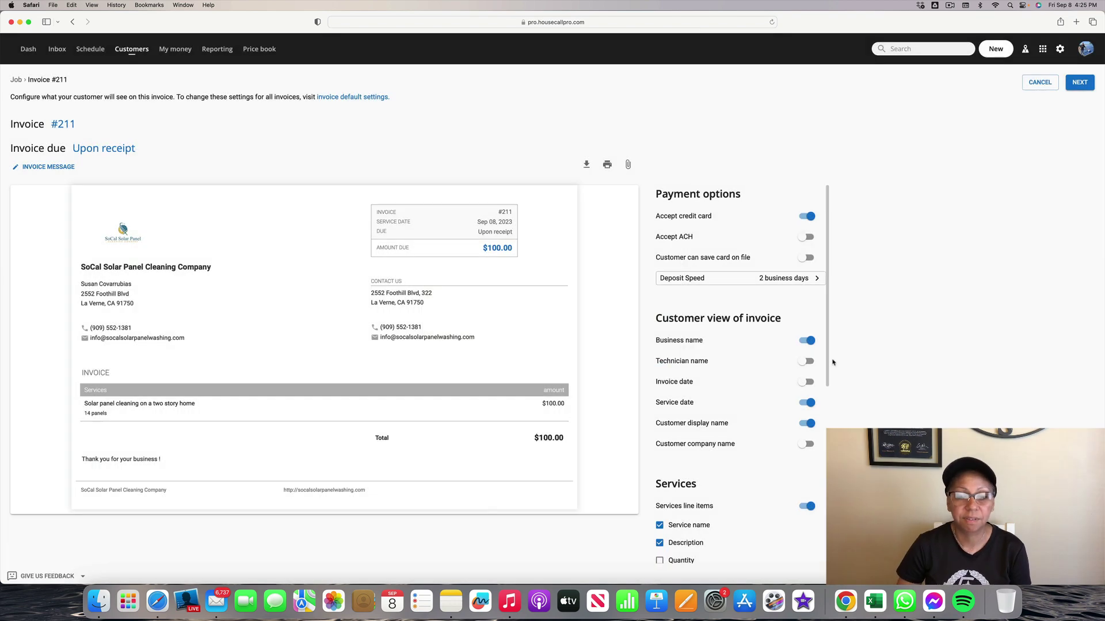